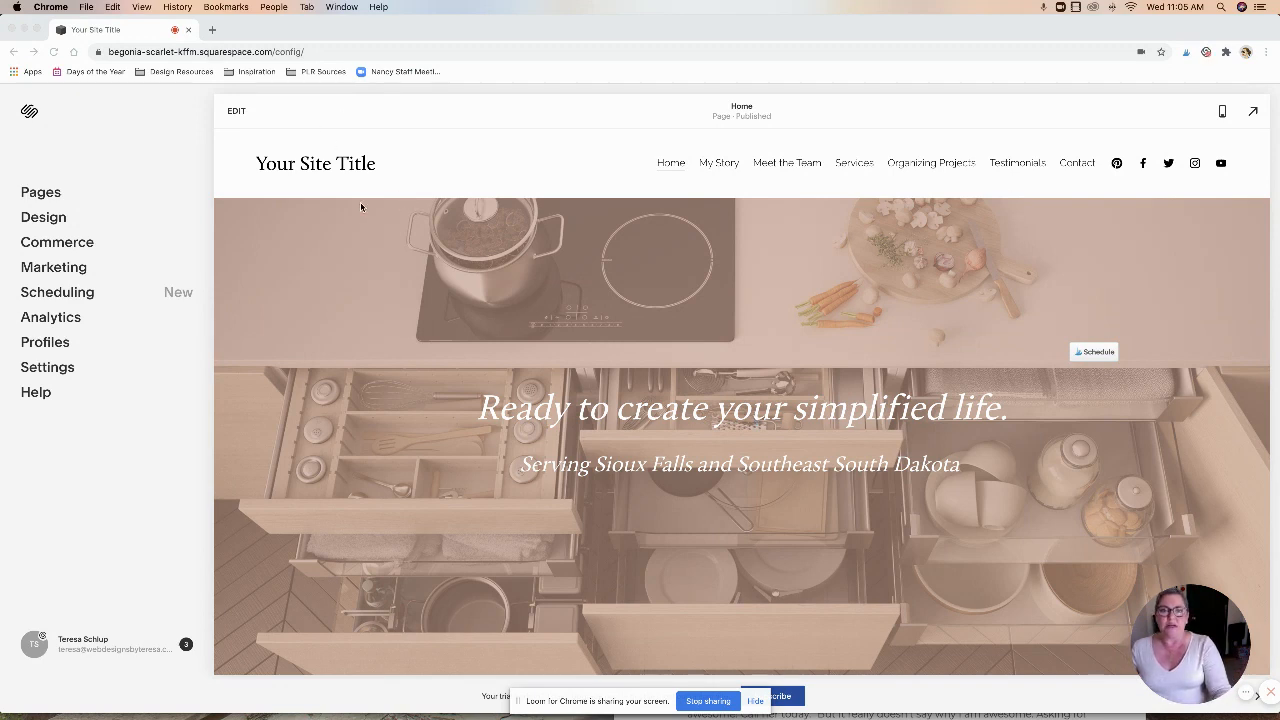
Open the Home page for editing and open the site header's settings.
{"action": "left_click", "coordinate": [234, 112]}
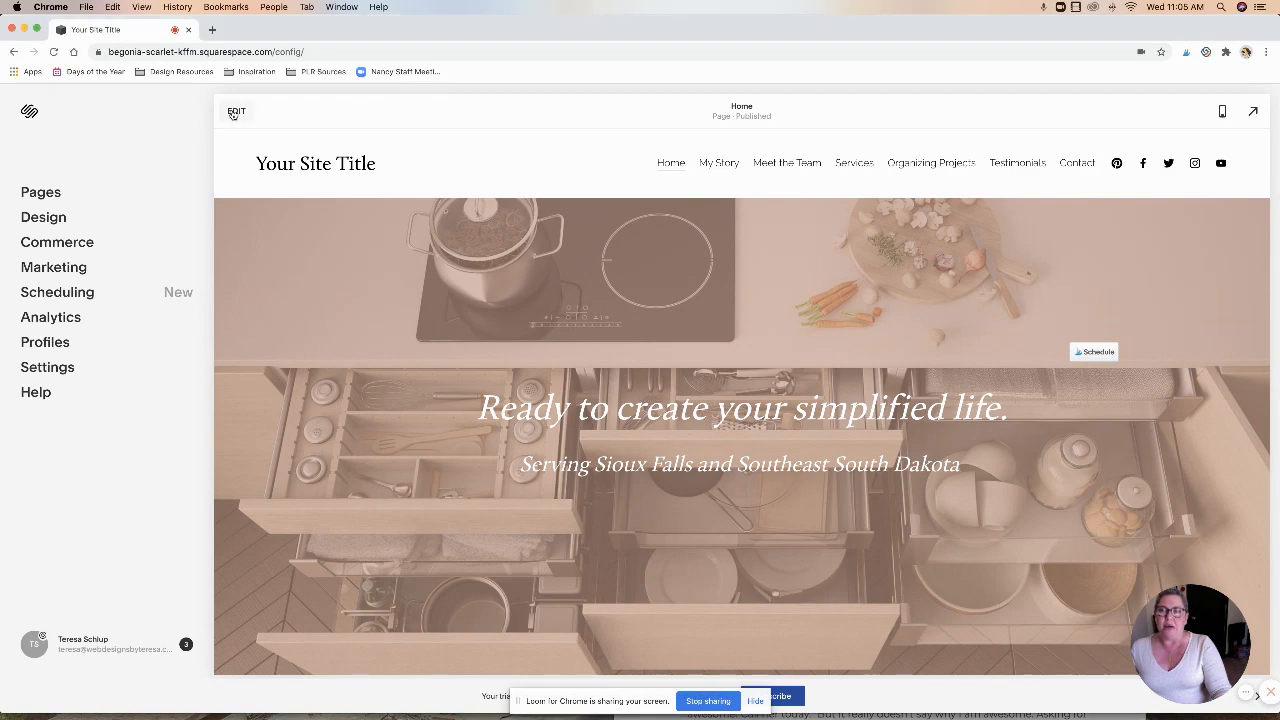
{"action": "left_click", "coordinate": [233, 112]}
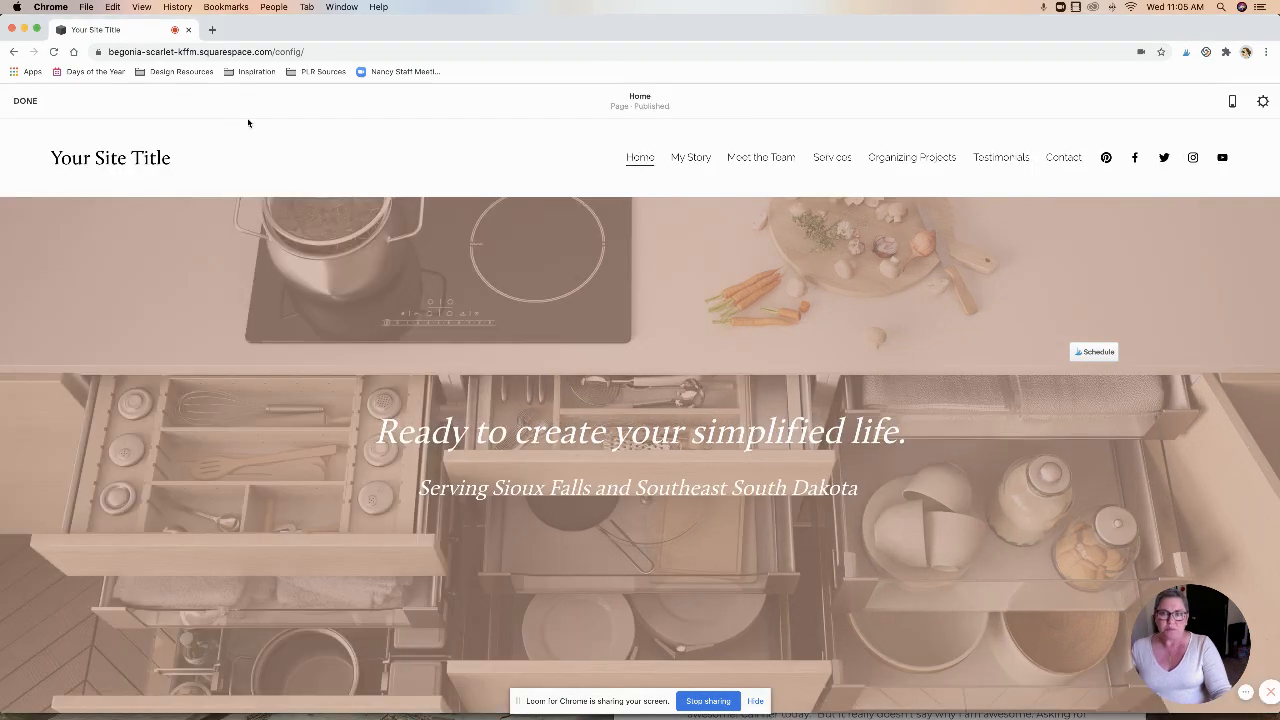
{"action": "left_click", "coordinate": [668, 166]}
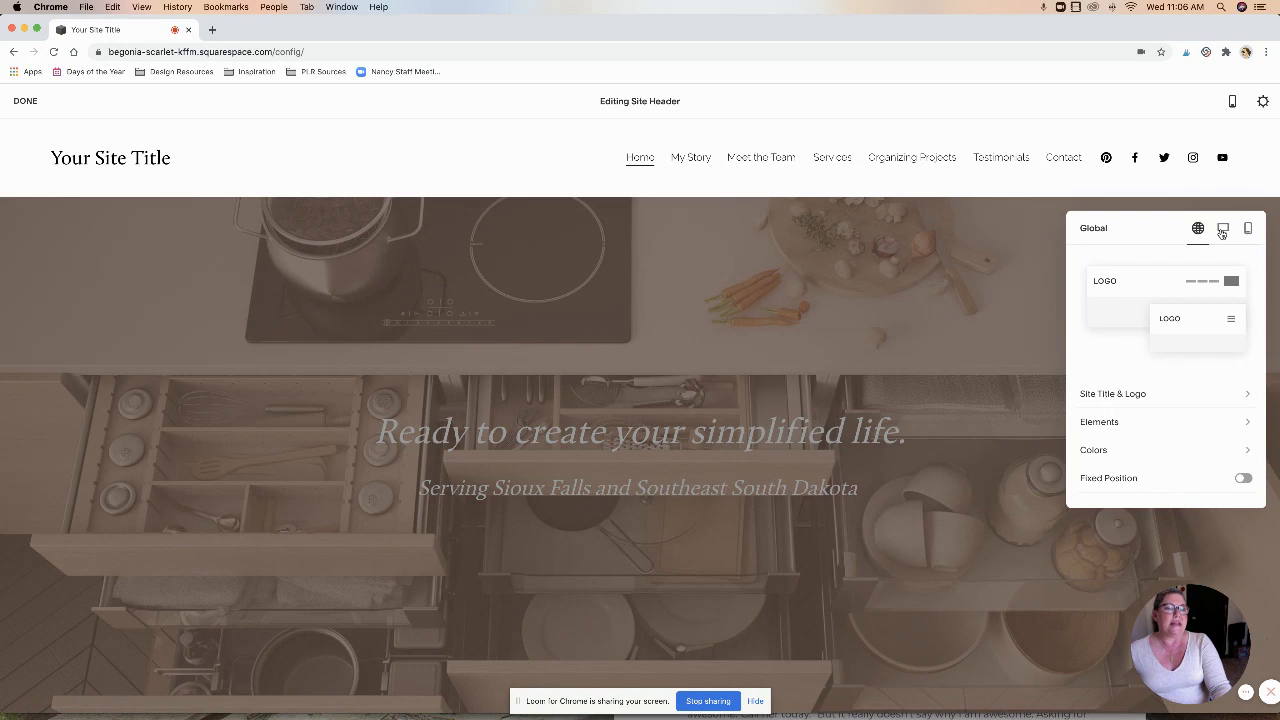
Review the header's desktop and mobile settings and return to its global settings.
{"action": "left_click", "coordinate": [1222, 233]}
{"action": "scroll", "coordinate": [1158, 280], "scroll_direction": "down", "scroll_amount": 2}
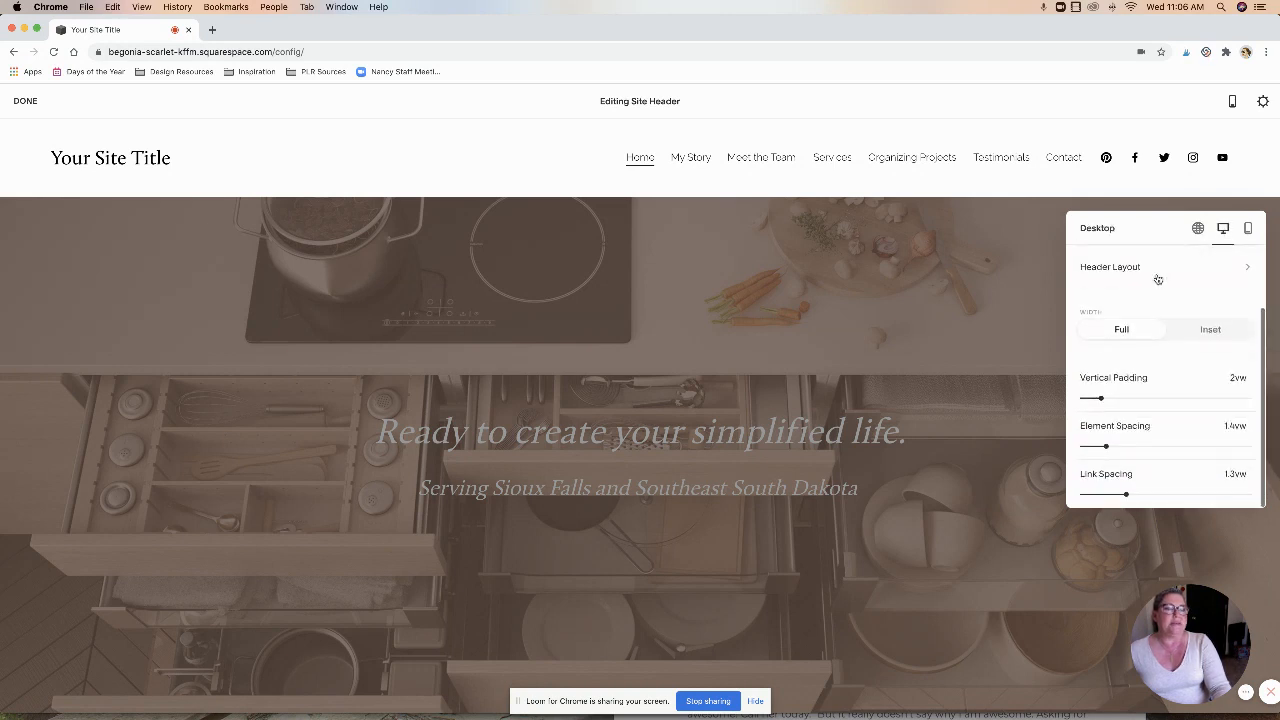
{"action": "scroll", "coordinate": [1158, 280], "scroll_direction": "up", "scroll_amount": 2}
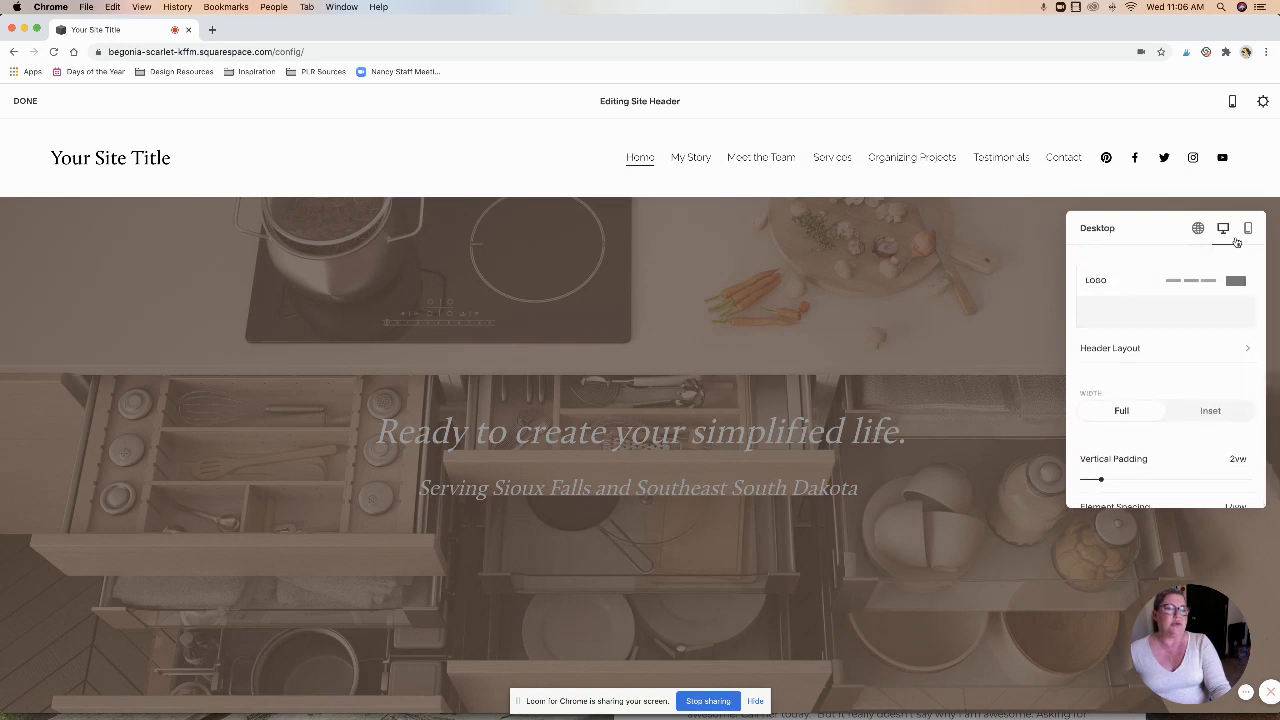
{"action": "left_click", "coordinate": [1245, 230]}
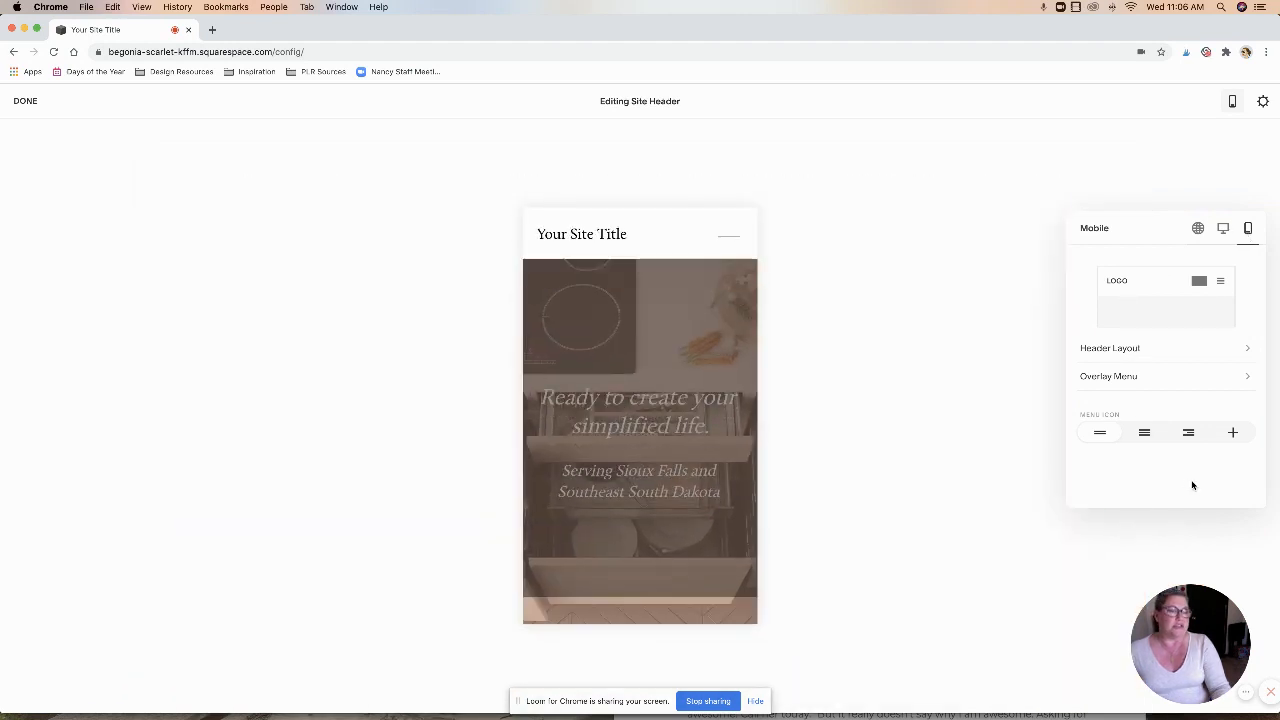
{"action": "left_click", "coordinate": [1196, 229]}
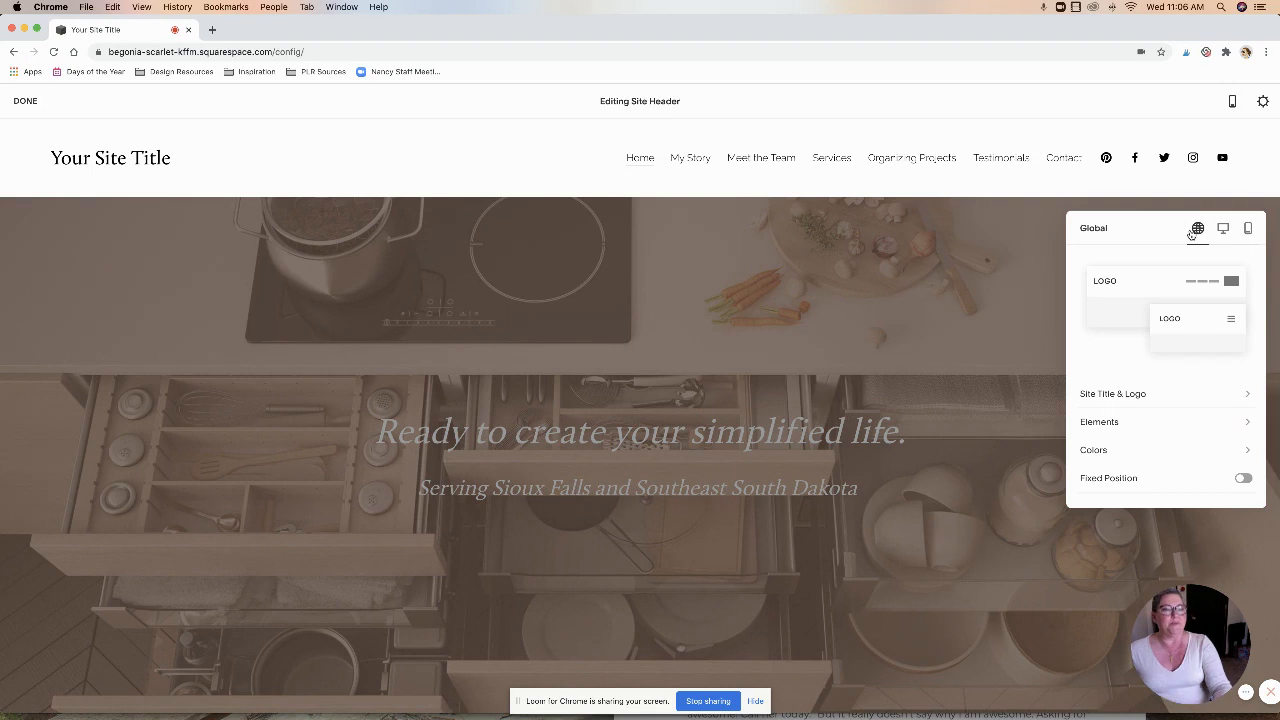
Review the header's site title, logo image and mobile logo image options.
{"action": "left_click", "coordinate": [1144, 398]}
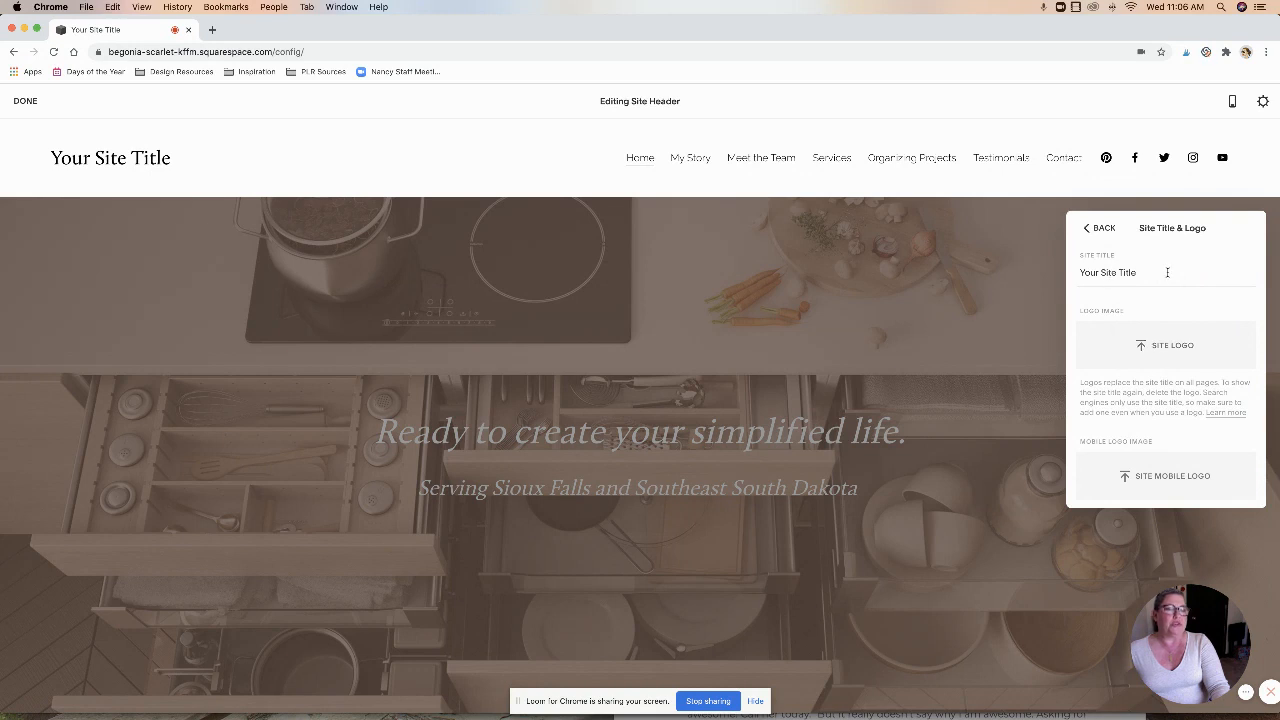
{"action": "scroll", "coordinate": [1113, 408], "scroll_direction": "down", "scroll_amount": 1}
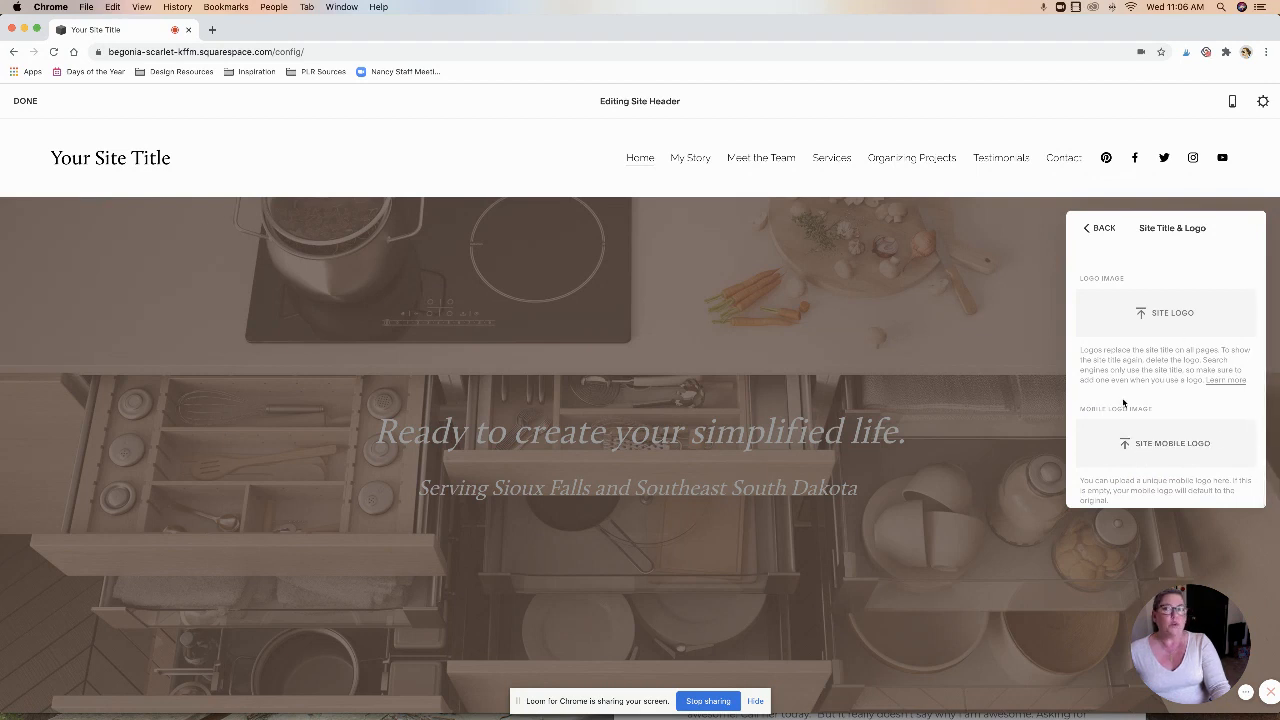
{"action": "left_click", "coordinate": [1095, 232]}
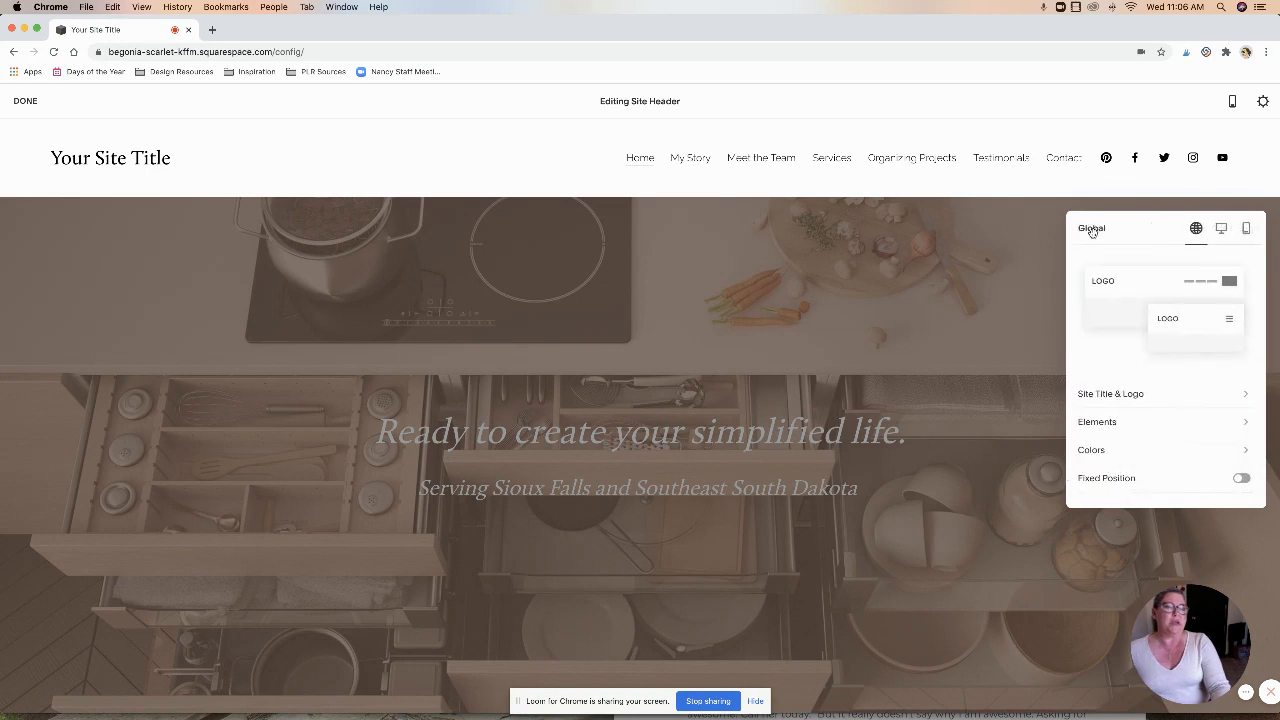
Try out the header's button element, checking its label and link fields, and switch it back off.
{"action": "left_click", "coordinate": [1100, 423]}
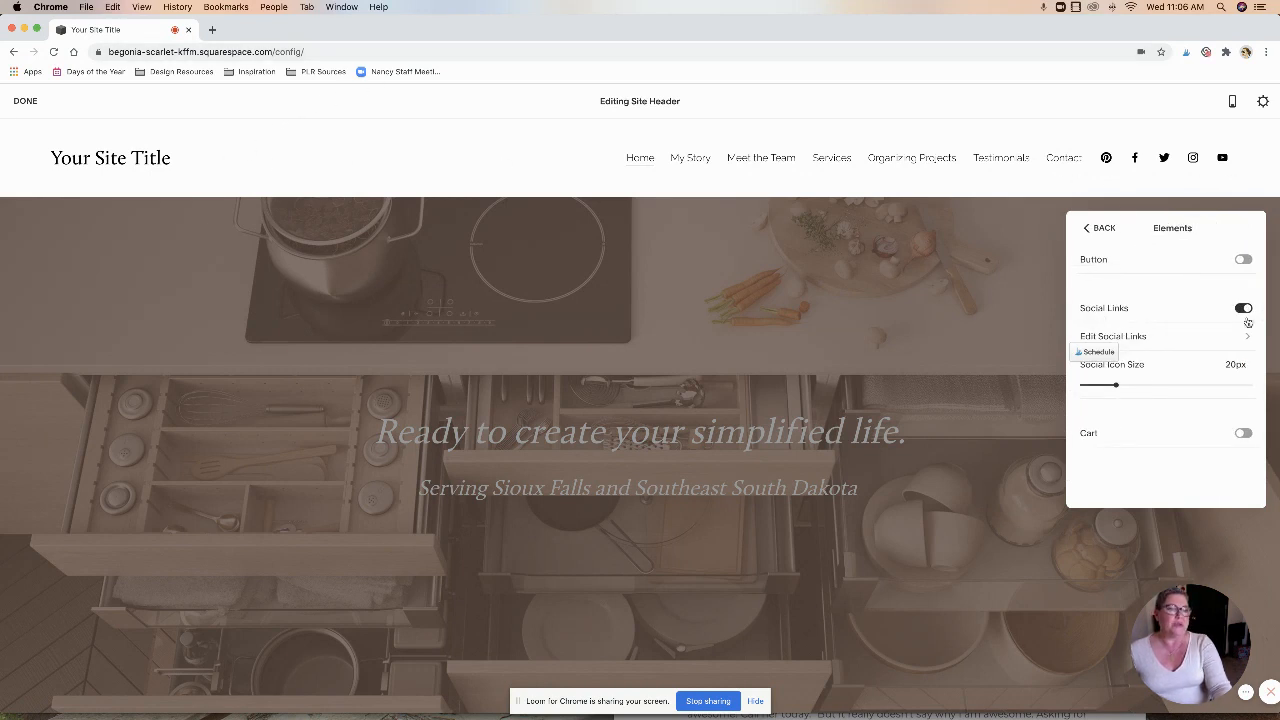
{"action": "left_click", "coordinate": [1241, 261]}
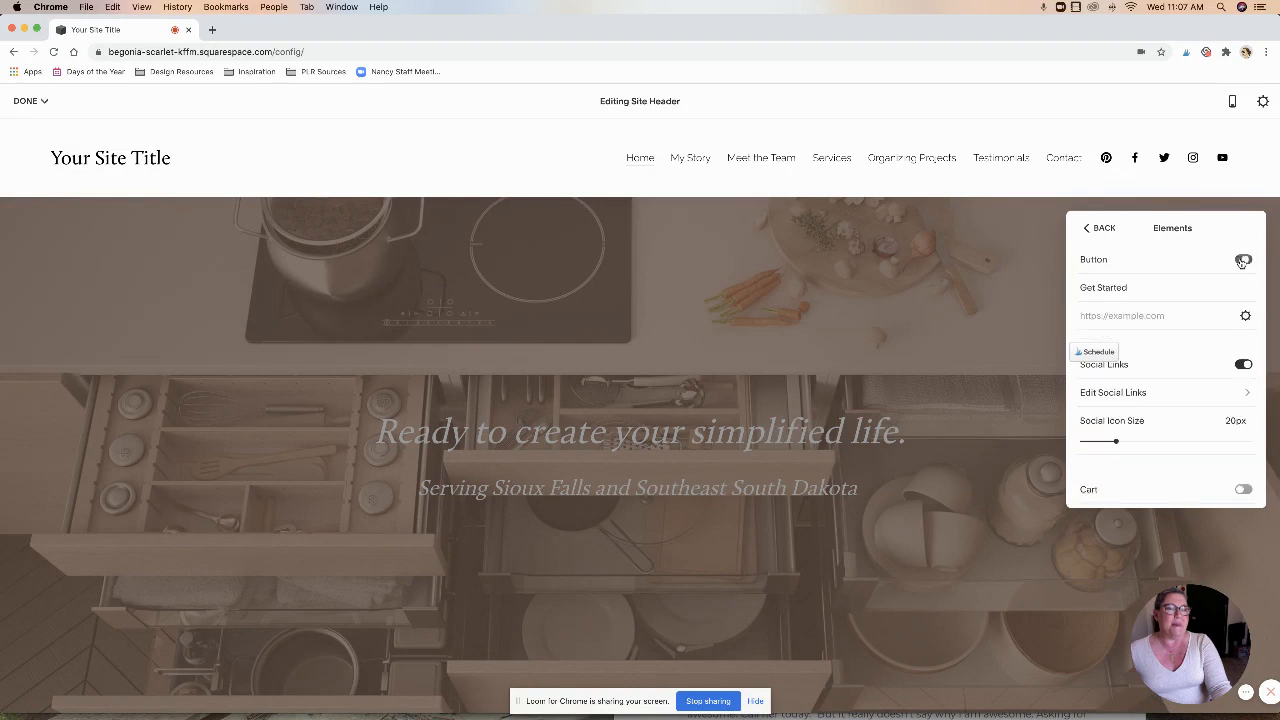
{"action": "left_click", "coordinate": [1146, 288]}
{"action": "triple_click", "coordinate": [1080, 287]}
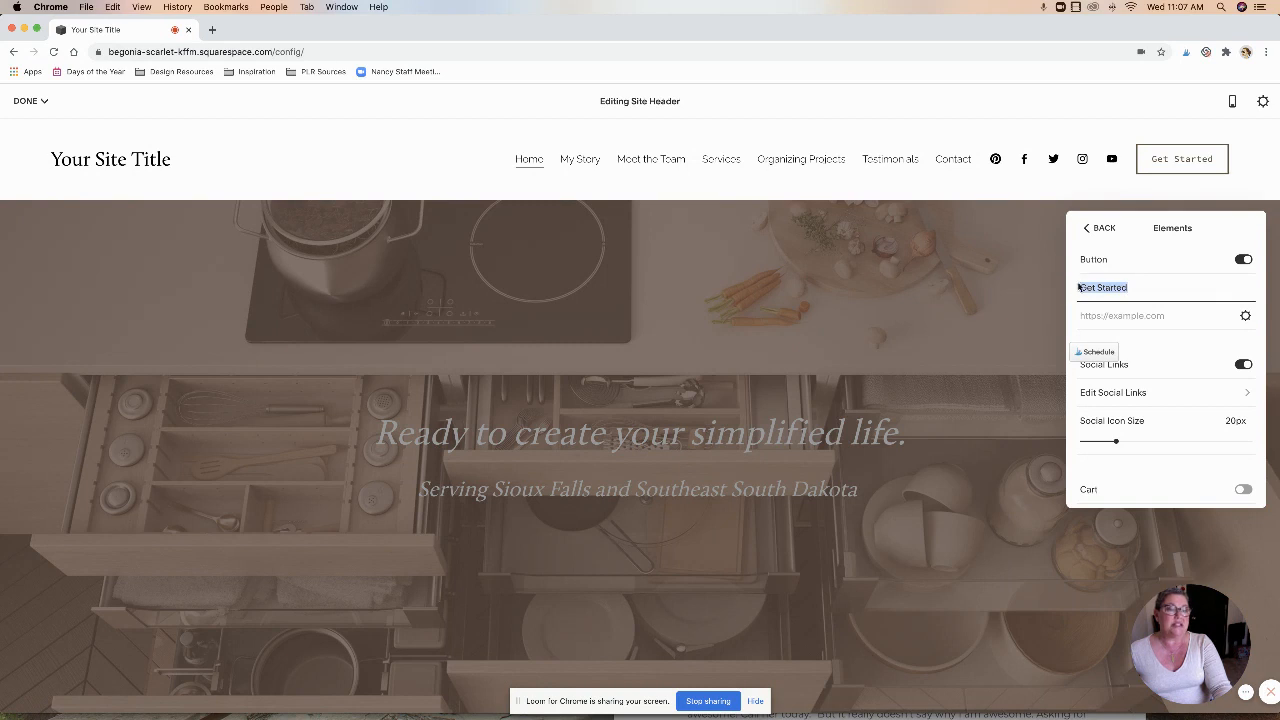
{"action": "left_click", "coordinate": [1156, 316]}
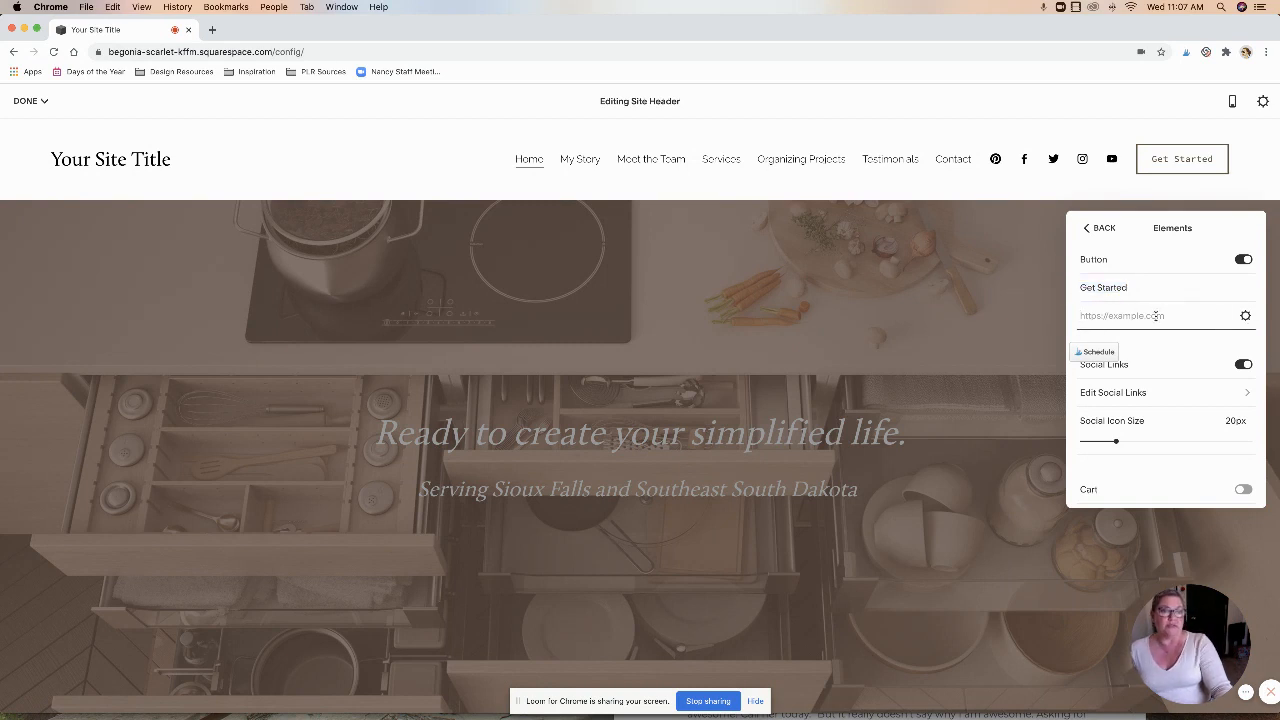
{"action": "left_click", "coordinate": [1245, 261]}
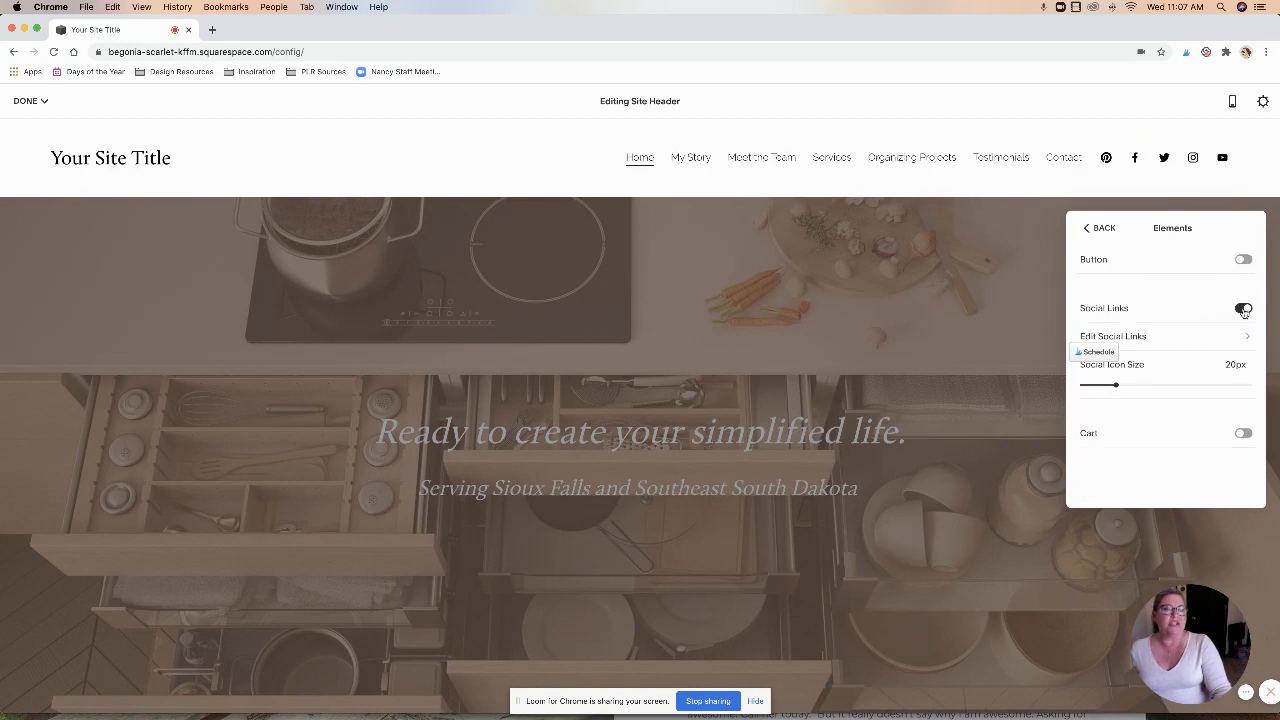
Switch the header's social links off and back on, and review their addresses and icon size setting.
{"action": "left_click", "coordinate": [1243, 308]}
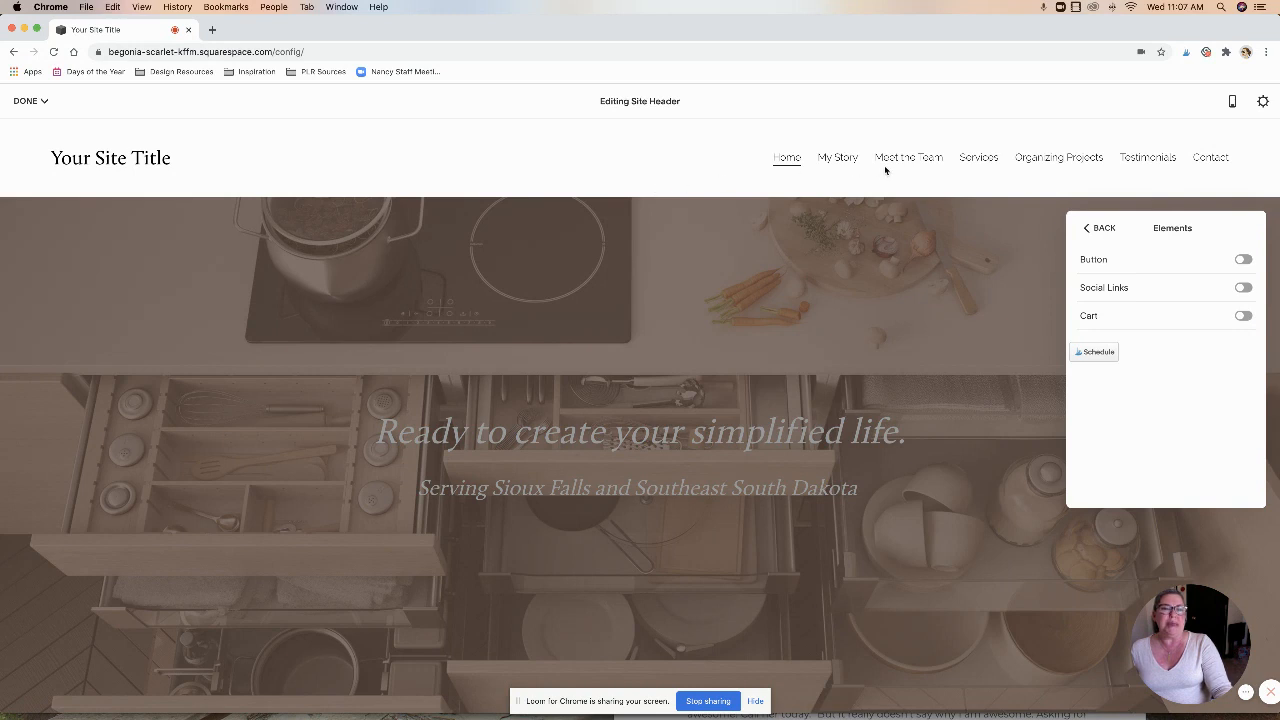
{"action": "left_click", "coordinate": [1243, 288]}
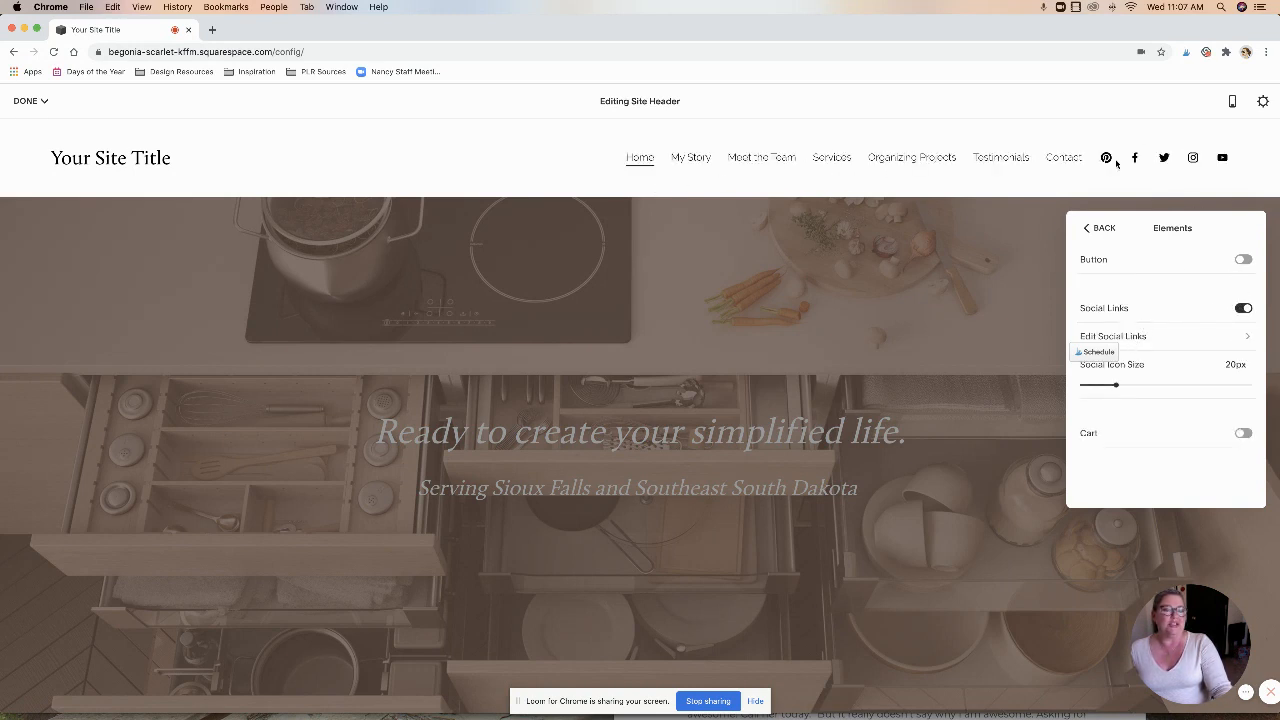
{"action": "left_click", "coordinate": [1146, 340]}
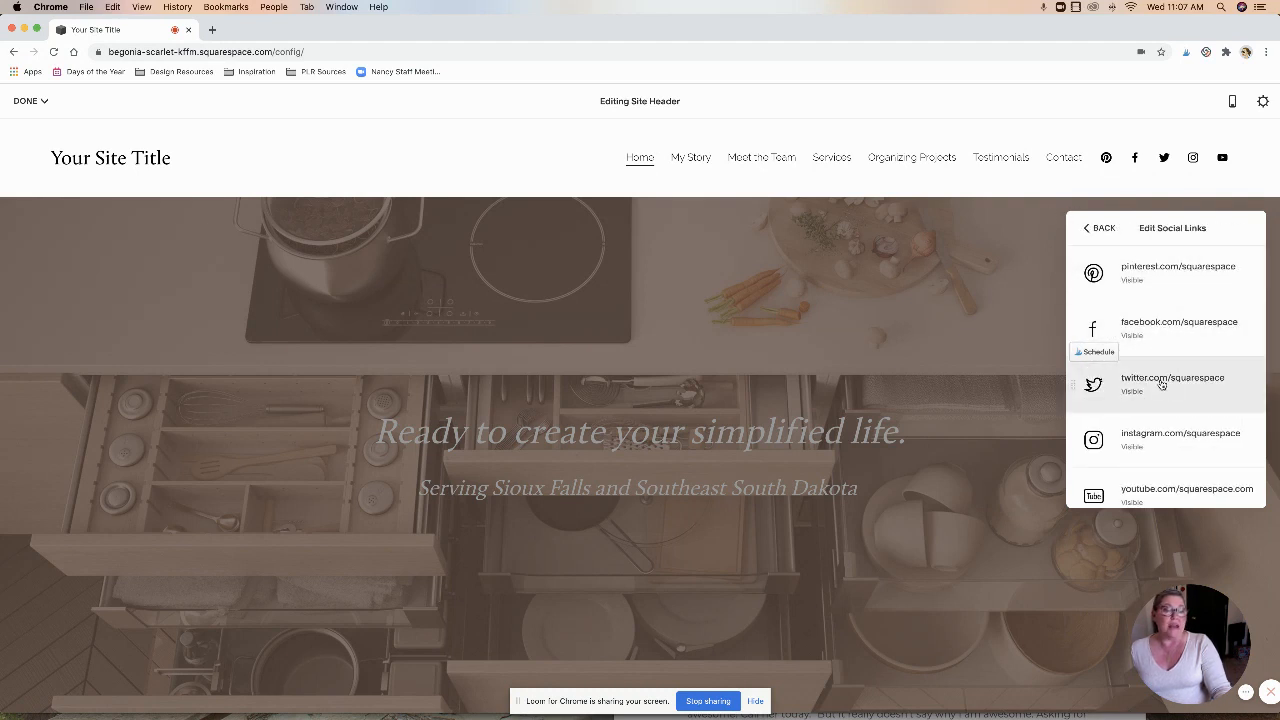
{"action": "scroll", "coordinate": [1170, 421], "scroll_direction": "down", "scroll_amount": 2}
{"action": "scroll", "coordinate": [1170, 421], "scroll_direction": "up", "scroll_amount": 2}
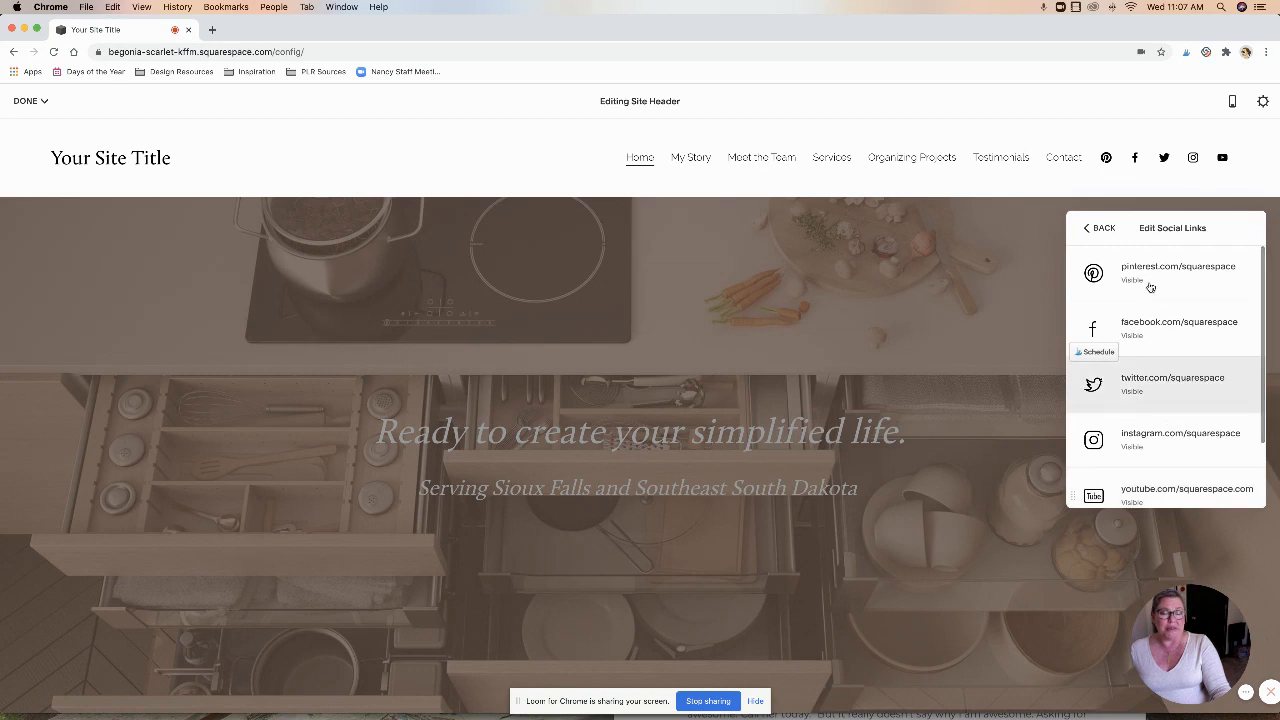
{"action": "left_click", "coordinate": [1095, 230]}
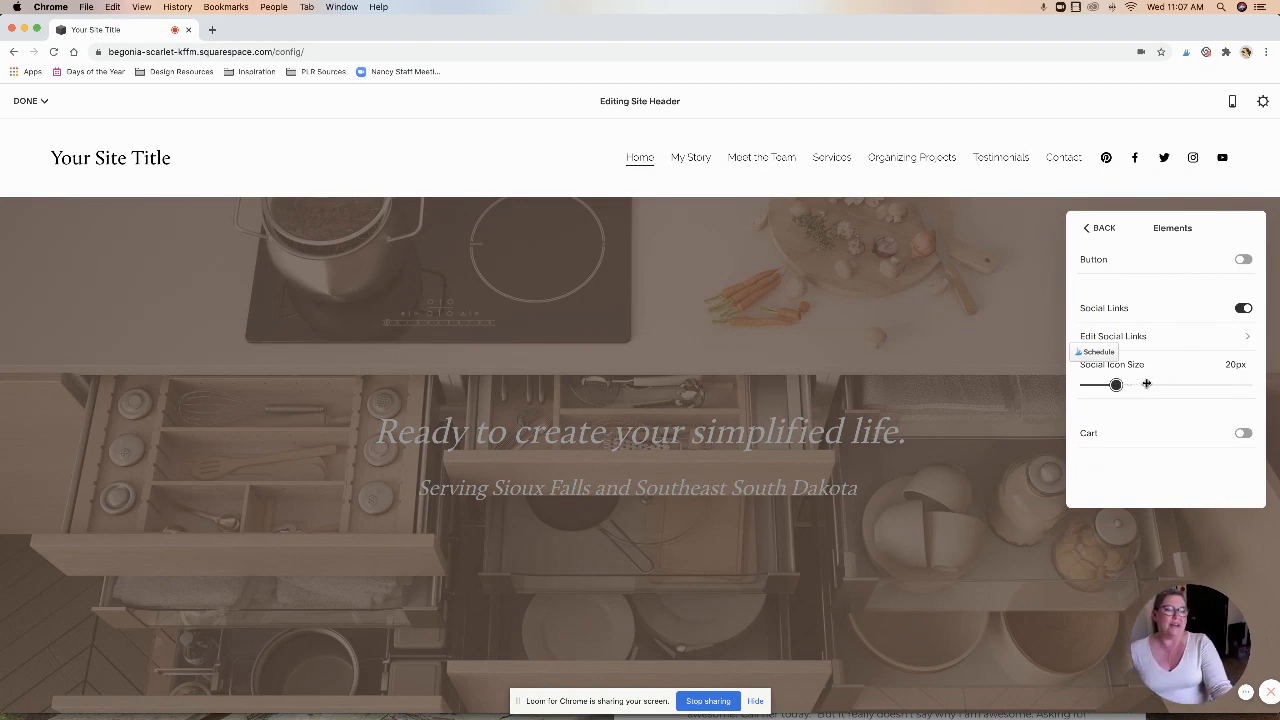
{"action": "mouse_move", "coordinate": [1117, 385]}
{"action": "left_mouse_down"}
{"action": "mouse_move", "coordinate": [1183, 385]}
{"action": "mouse_move", "coordinate": [1090, 385]}
{"action": "mouse_move", "coordinate": [1116, 385]}
{"action": "left_mouse_up"}
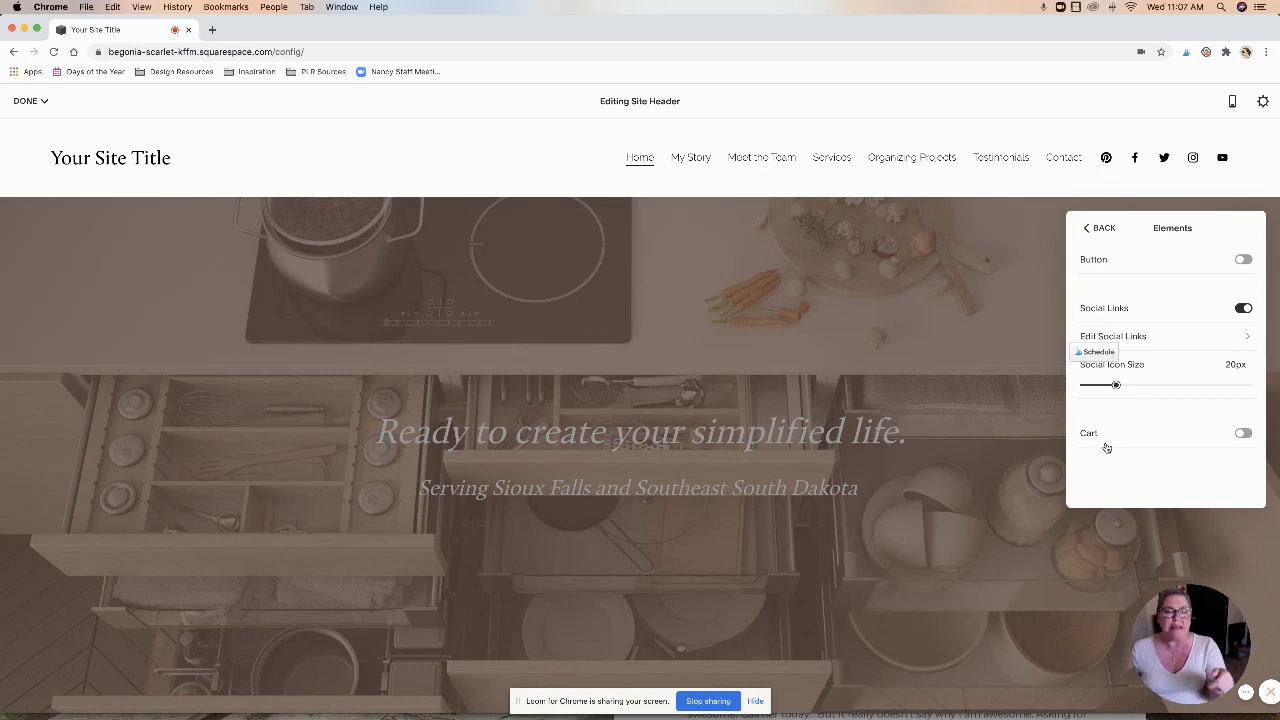
Try out the header's cart icon with its size setting, switch it back off and leave the elements settings.
{"action": "left_click", "coordinate": [1243, 435]}
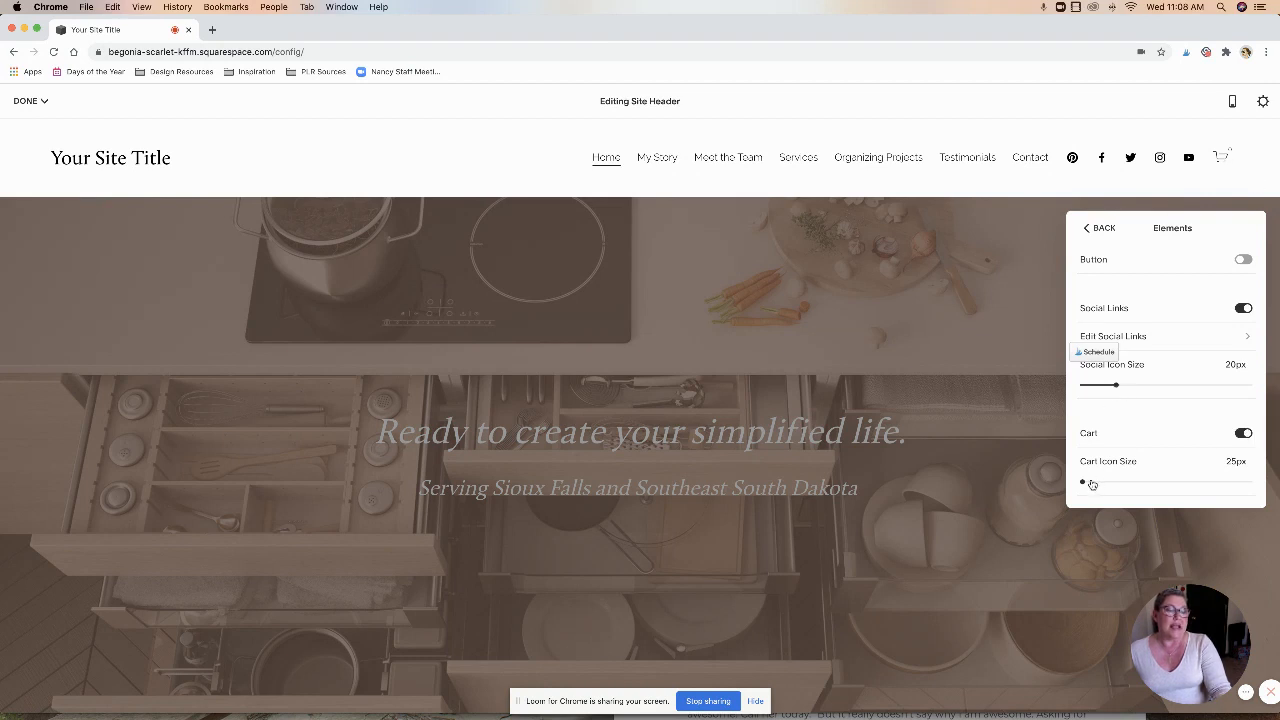
{"action": "mouse_move", "coordinate": [1085, 481]}
{"action": "left_mouse_down"}
{"action": "mouse_move", "coordinate": [1217, 481]}
{"action": "mouse_move", "coordinate": [1081, 481]}
{"action": "left_mouse_up"}
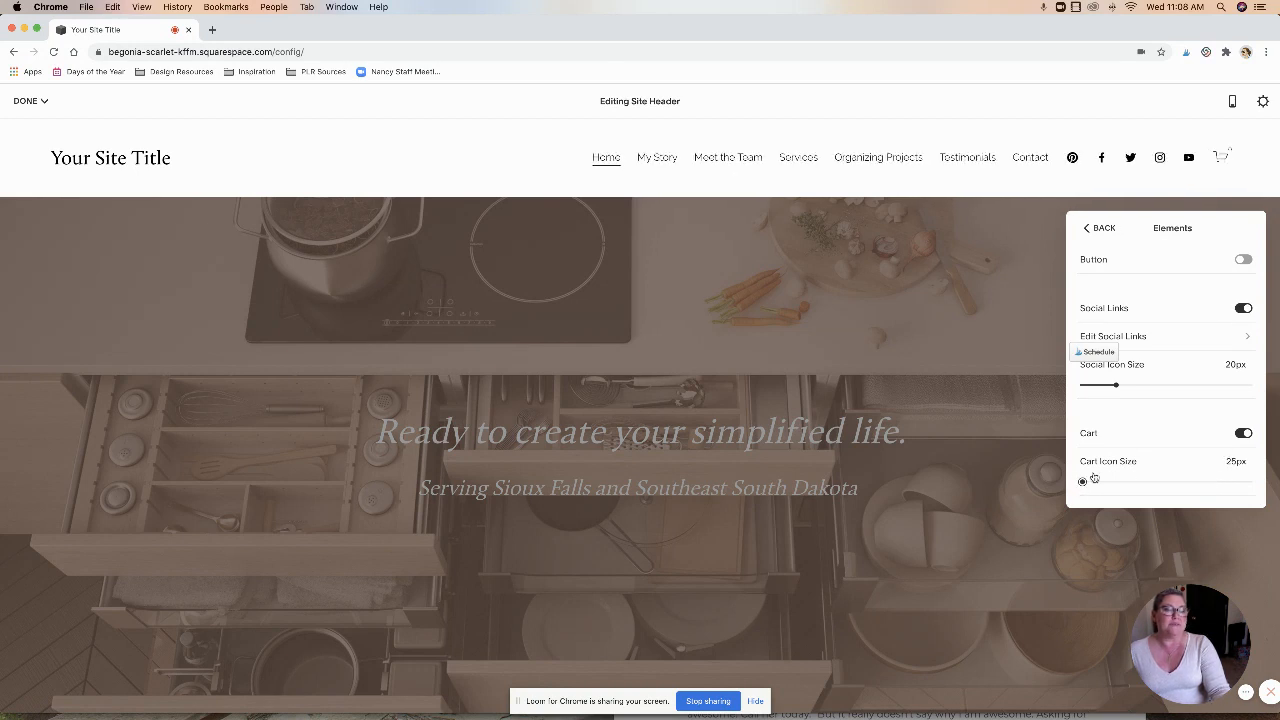
{"action": "left_click", "coordinate": [1243, 433]}
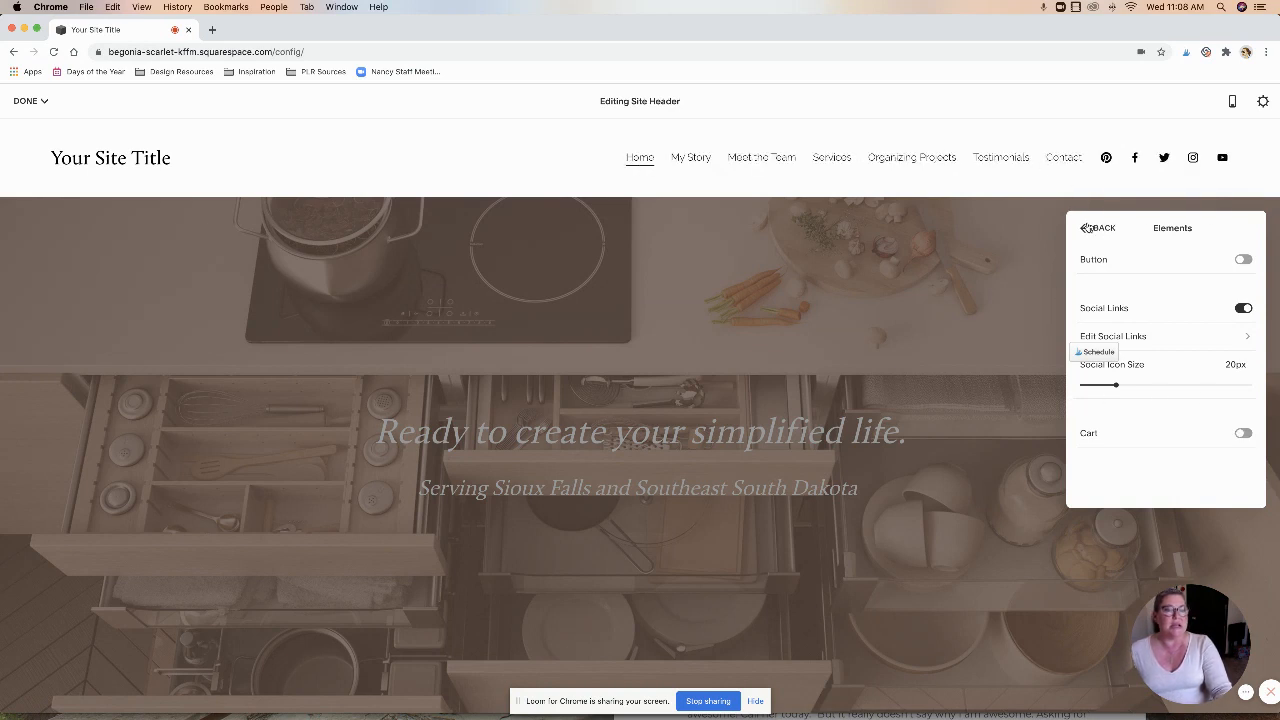
{"action": "left_click", "coordinate": [1091, 228]}
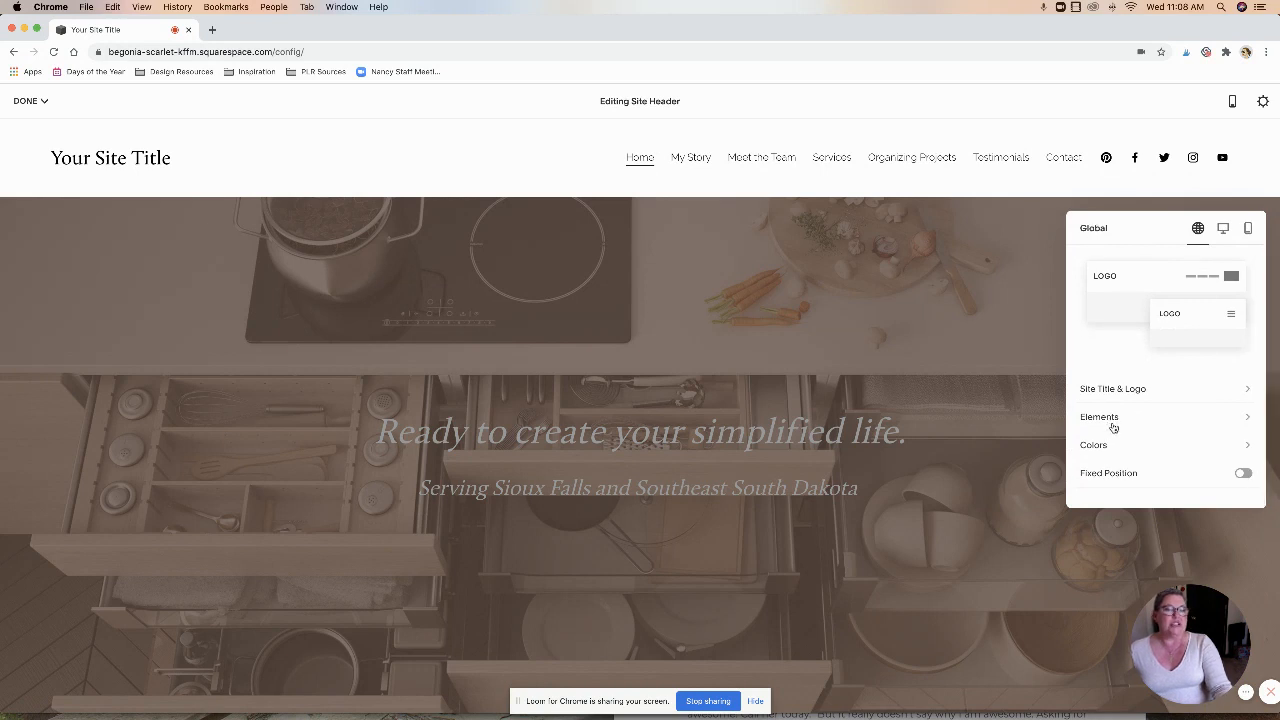
Review the color themes available for the header, from White Minimal to Accent Light.
{"action": "left_click", "coordinate": [1094, 446]}
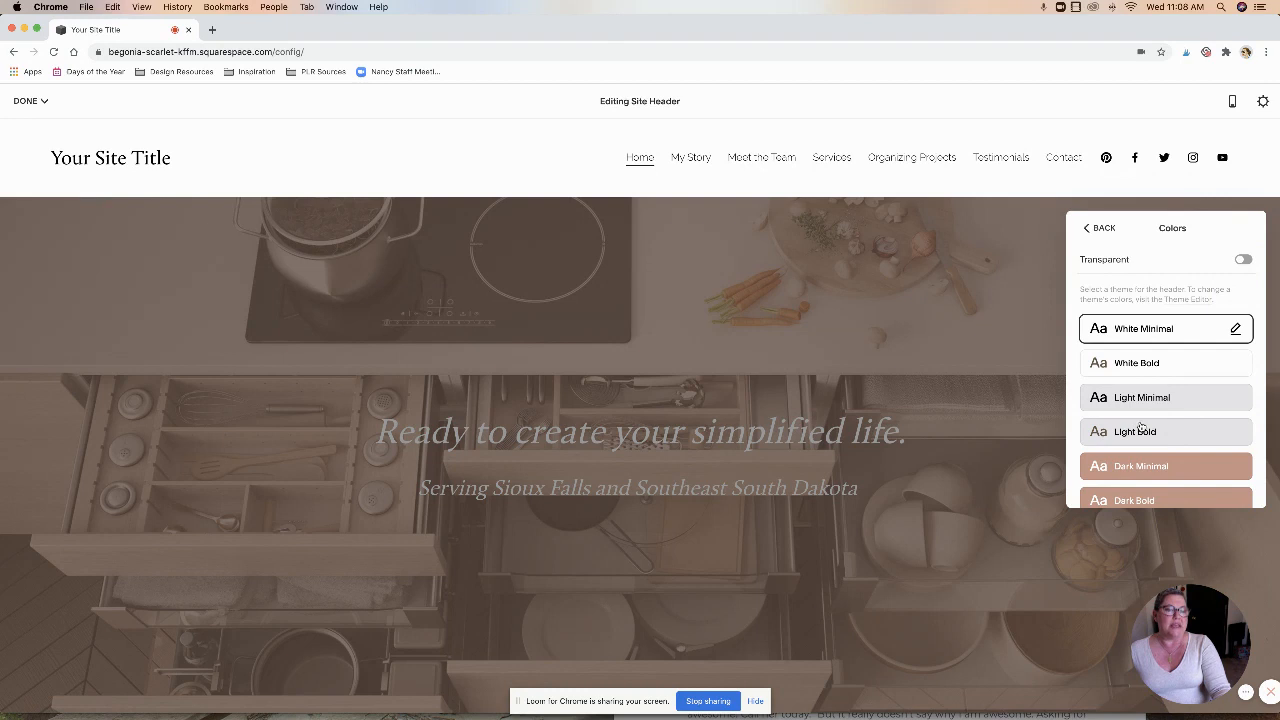
{"action": "scroll", "coordinate": [1103, 410], "scroll_direction": "down", "scroll_amount": 3}
{"action": "scroll", "coordinate": [1103, 410], "scroll_direction": "down", "scroll_amount": 2}
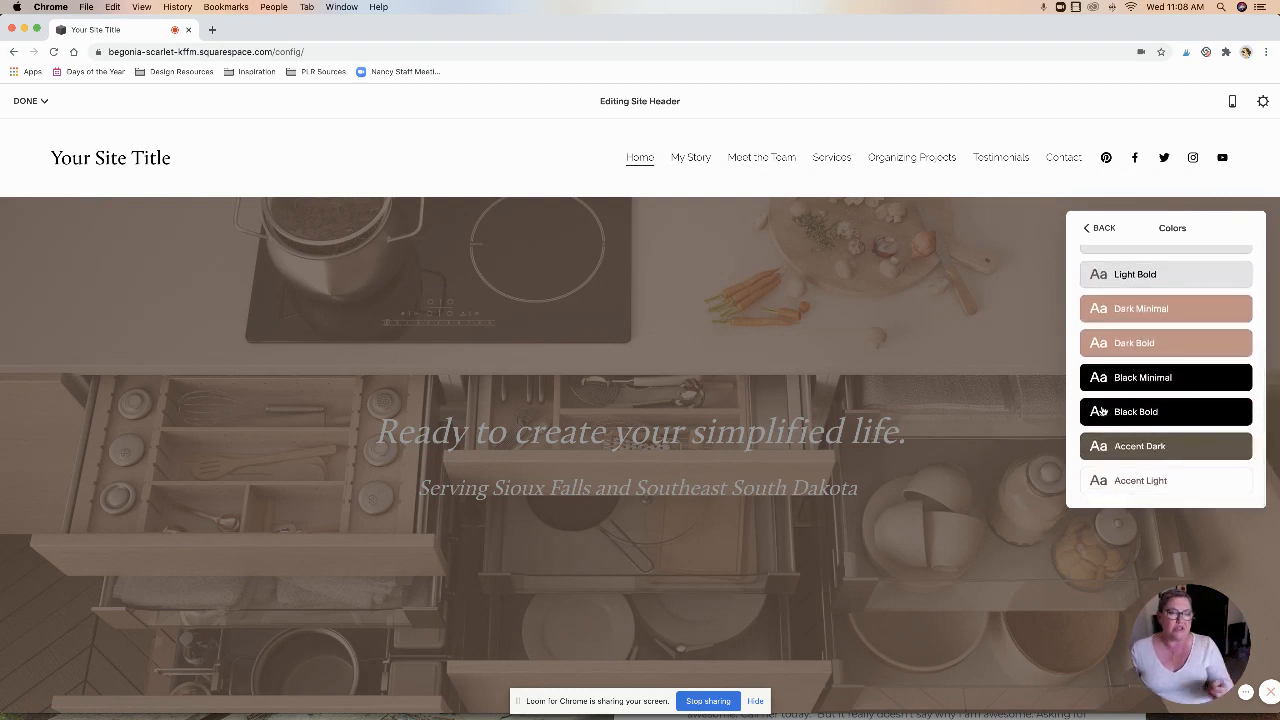
{"action": "scroll", "coordinate": [1101, 411], "scroll_direction": "up", "scroll_amount": 5}
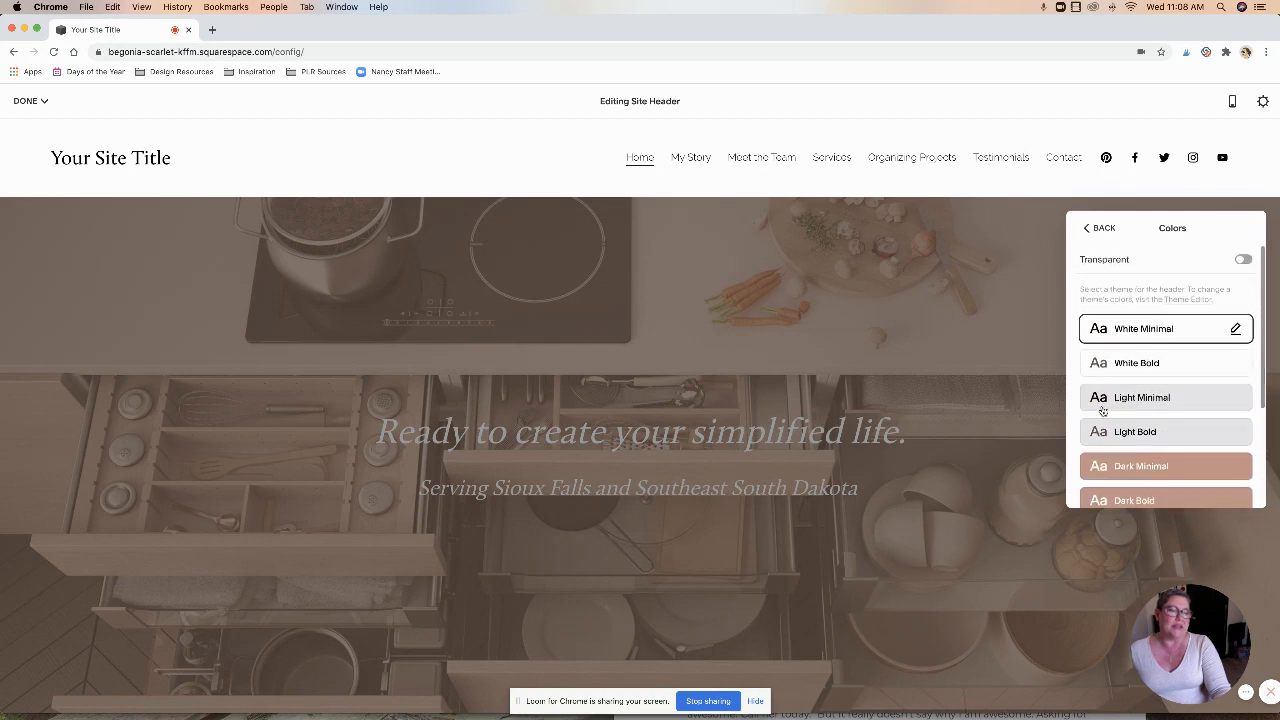
{"action": "scroll", "coordinate": [1103, 410], "scroll_direction": "down", "scroll_amount": 3}
{"action": "scroll", "coordinate": [1103, 410], "scroll_direction": "down", "scroll_amount": 2}
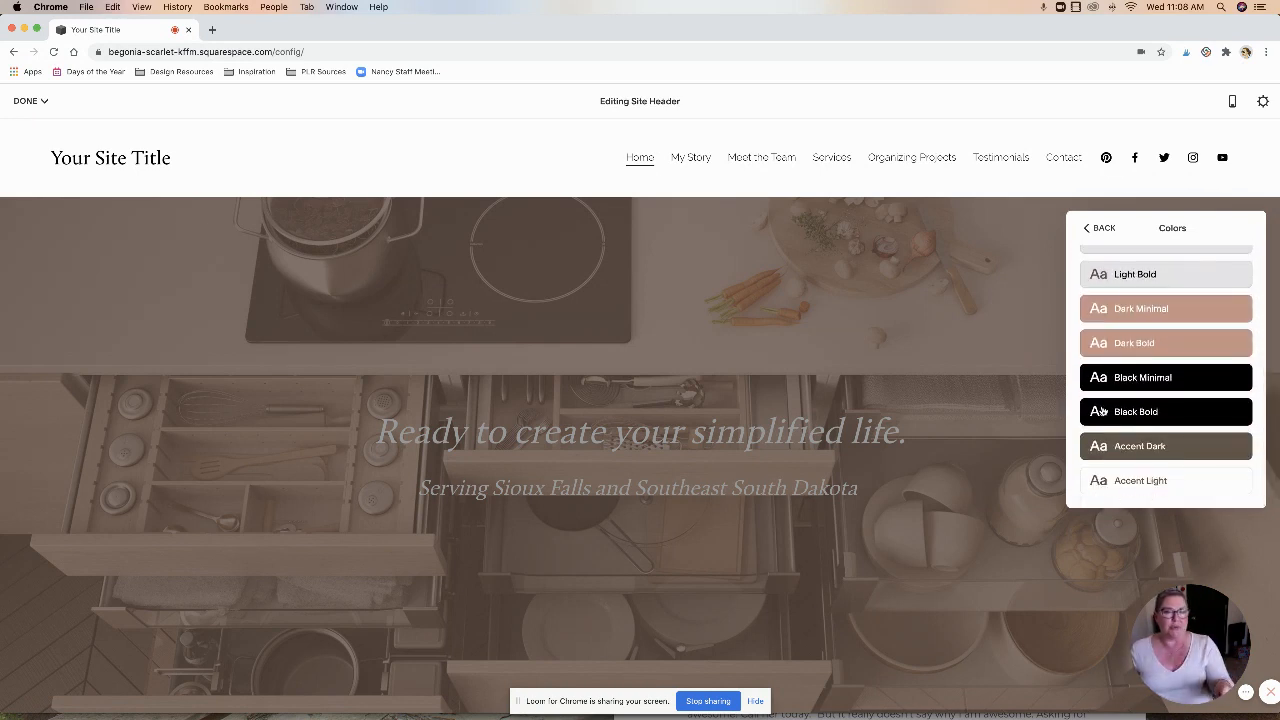
{"action": "scroll", "coordinate": [1100, 412], "scroll_direction": "up", "scroll_amount": 5}
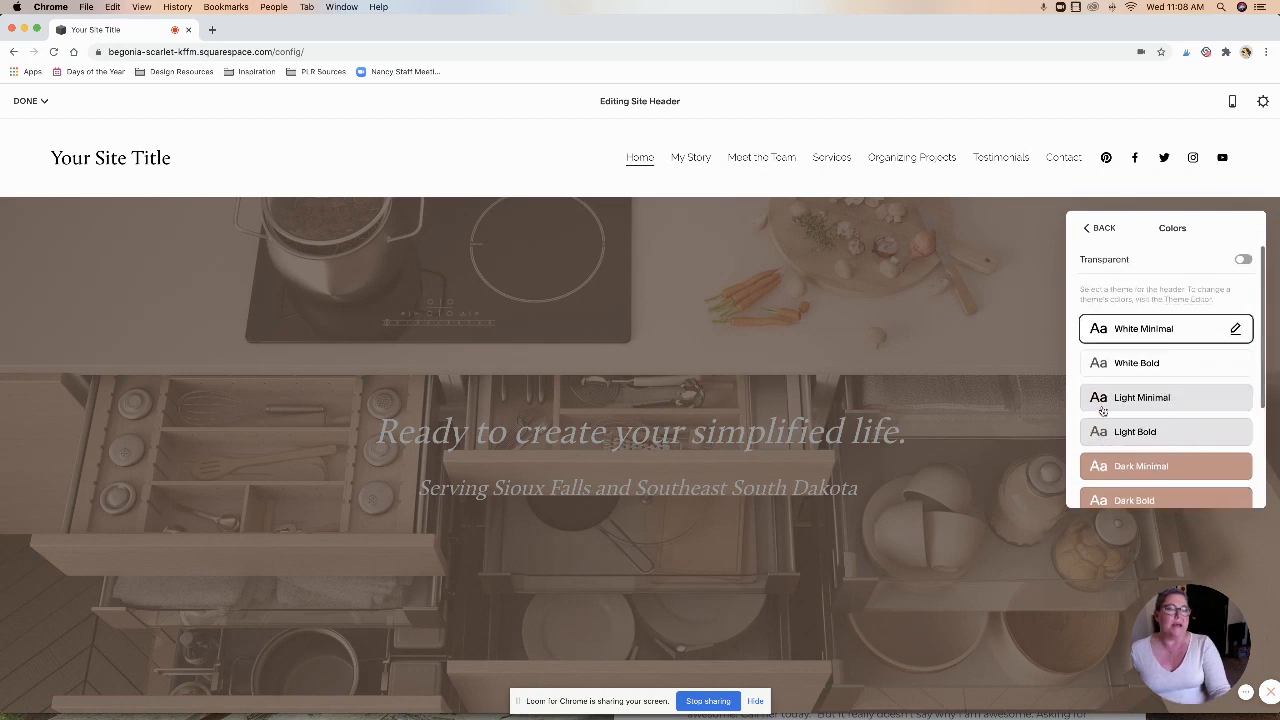
Try the Dark Minimal color theme on the header and restore White Minimal.
{"action": "scroll", "coordinate": [1160, 360], "scroll_direction": "down", "scroll_amount": 3}
{"action": "left_click", "coordinate": [1157, 374]}
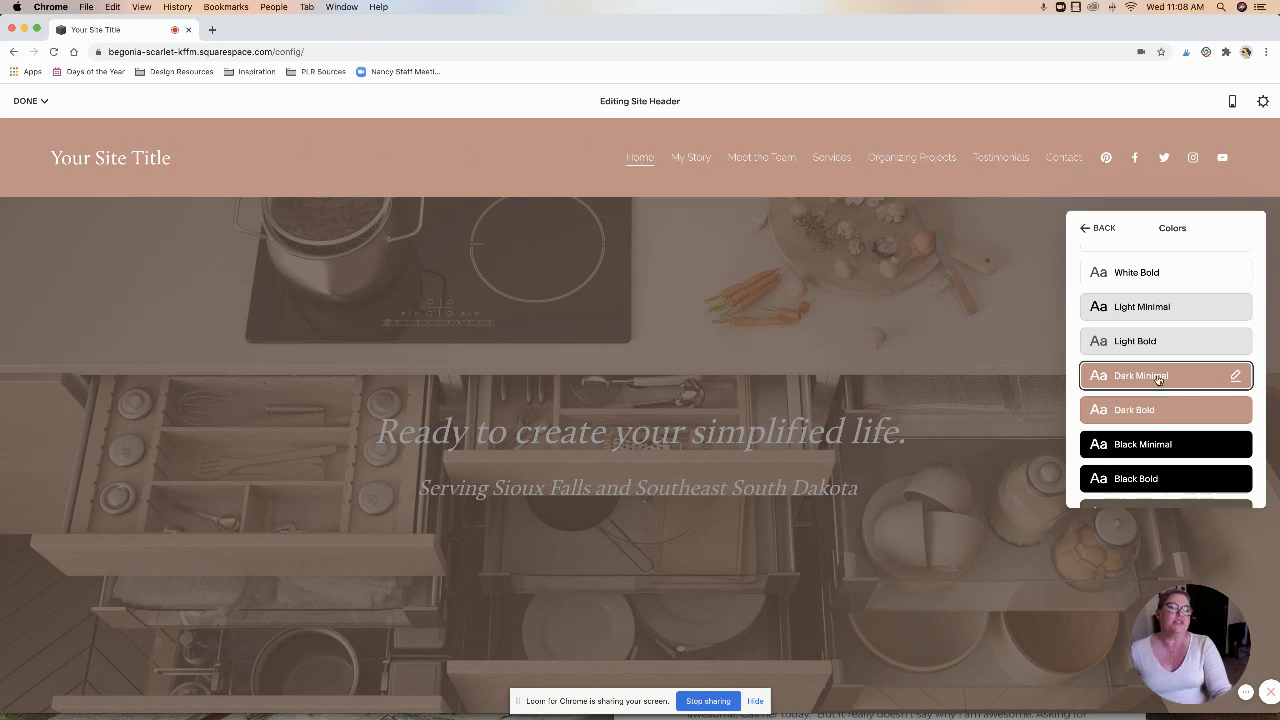
{"action": "scroll", "coordinate": [1208, 387], "scroll_direction": "down", "scroll_amount": 2}
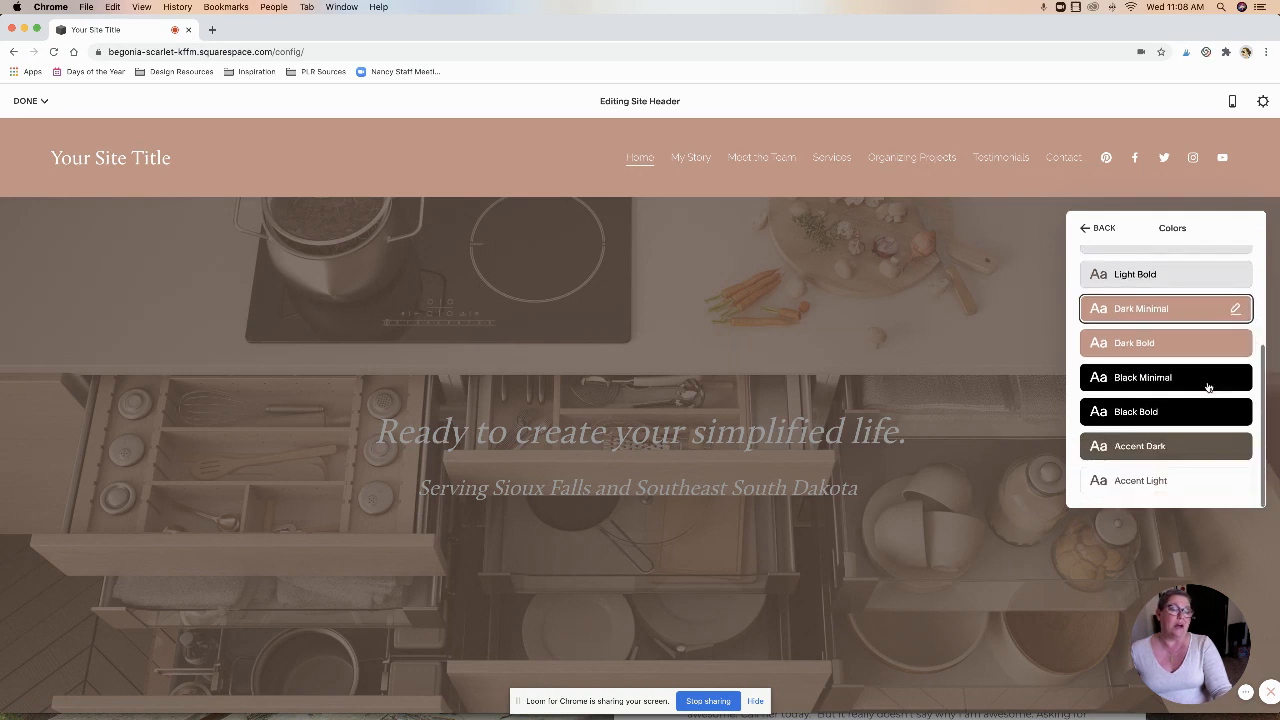
{"action": "scroll", "coordinate": [1128, 459], "scroll_direction": "up", "scroll_amount": 5}
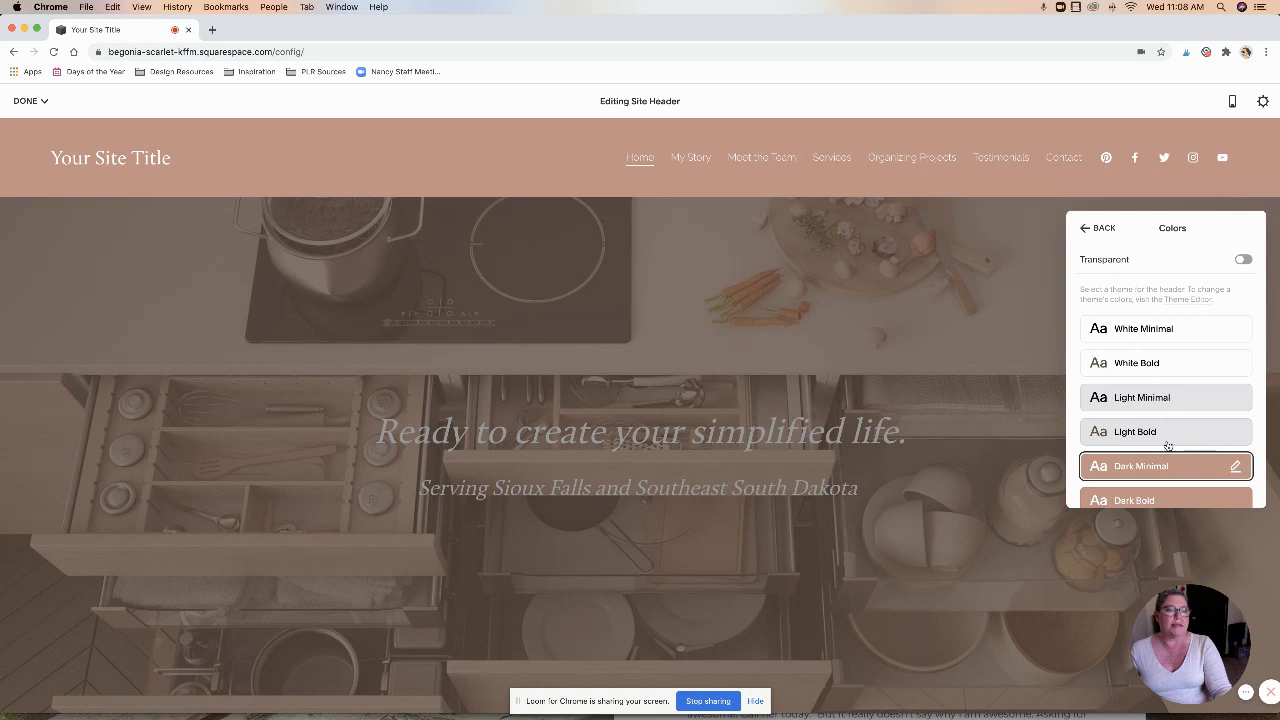
{"action": "left_click", "coordinate": [1150, 331]}
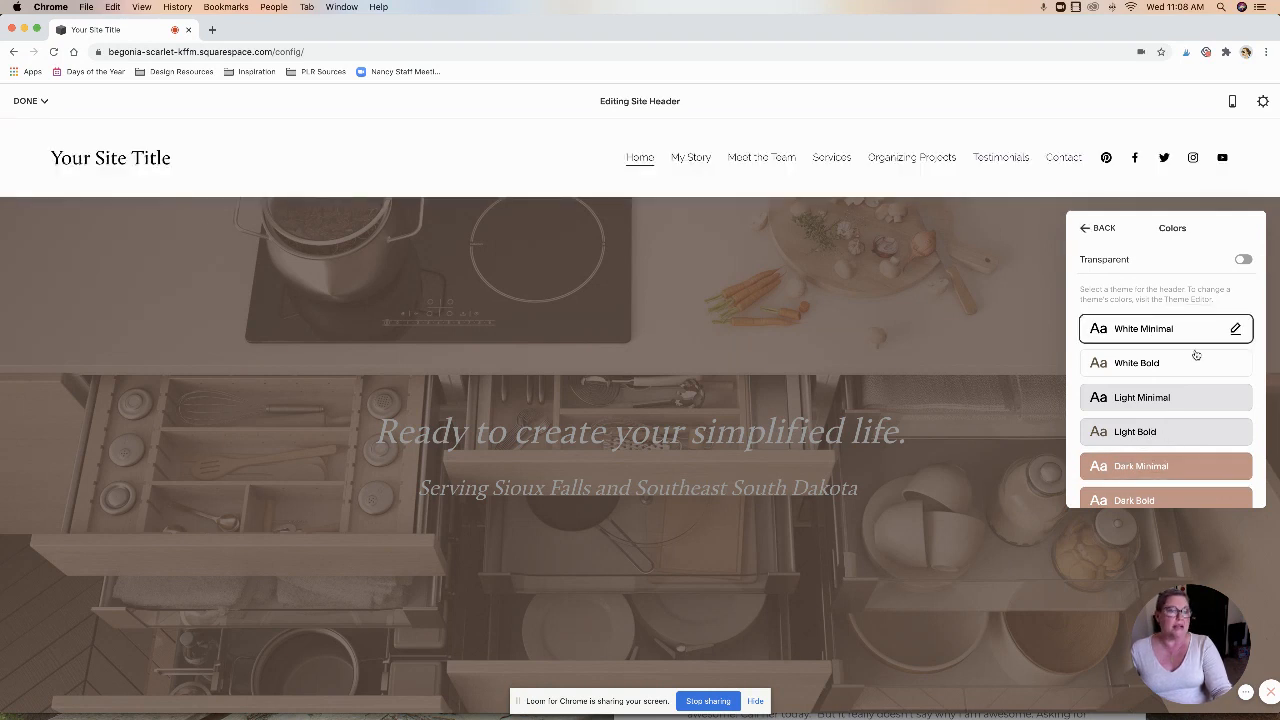
{"action": "scroll", "coordinate": [1152, 334], "scroll_direction": "down", "scroll_amount": 1}
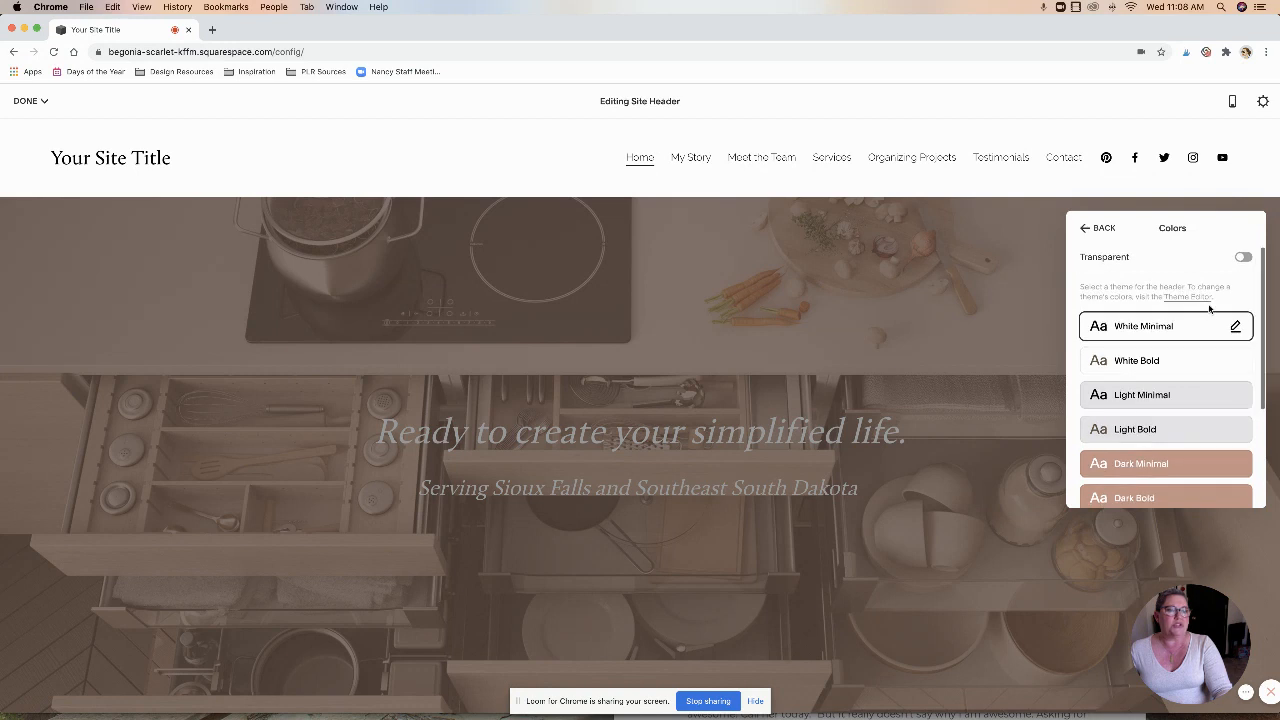
Make the site header transparent, leave the header settings and check the result along the Home page.
{"action": "left_click", "coordinate": [1242, 258]}
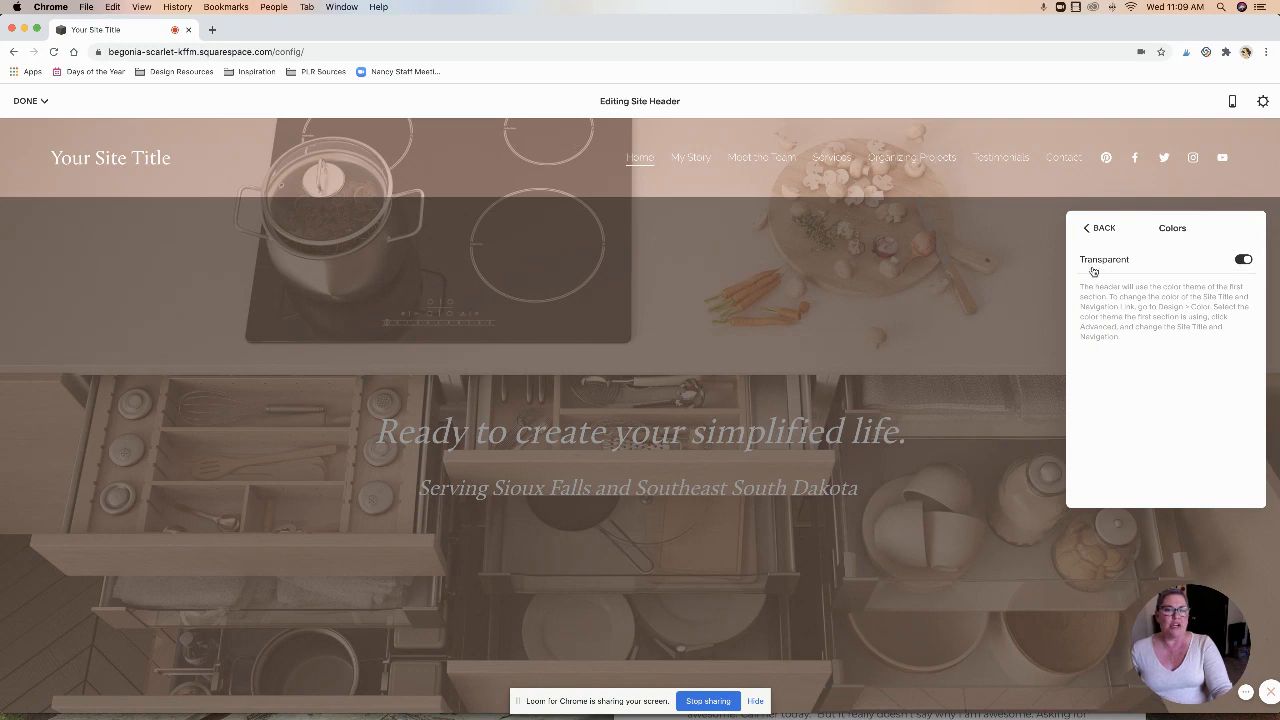
{"action": "left_click", "coordinate": [1092, 228]}
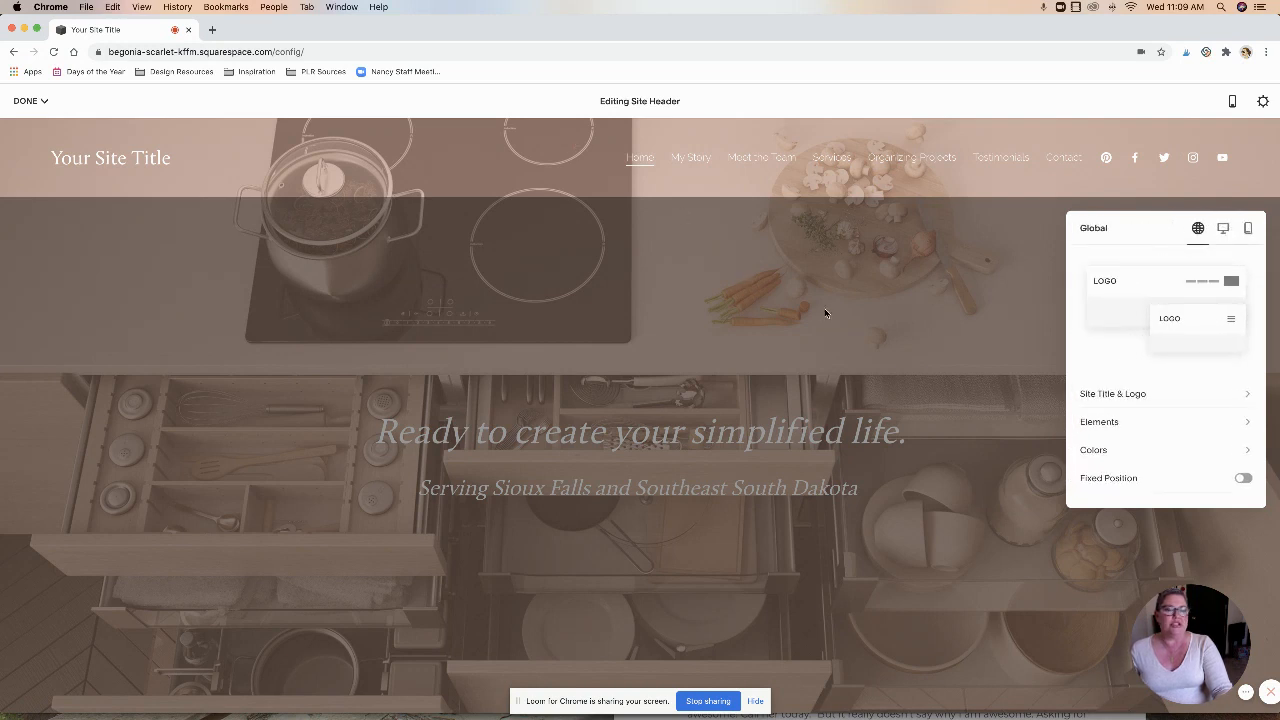
{"action": "left_click", "coordinate": [917, 305]}
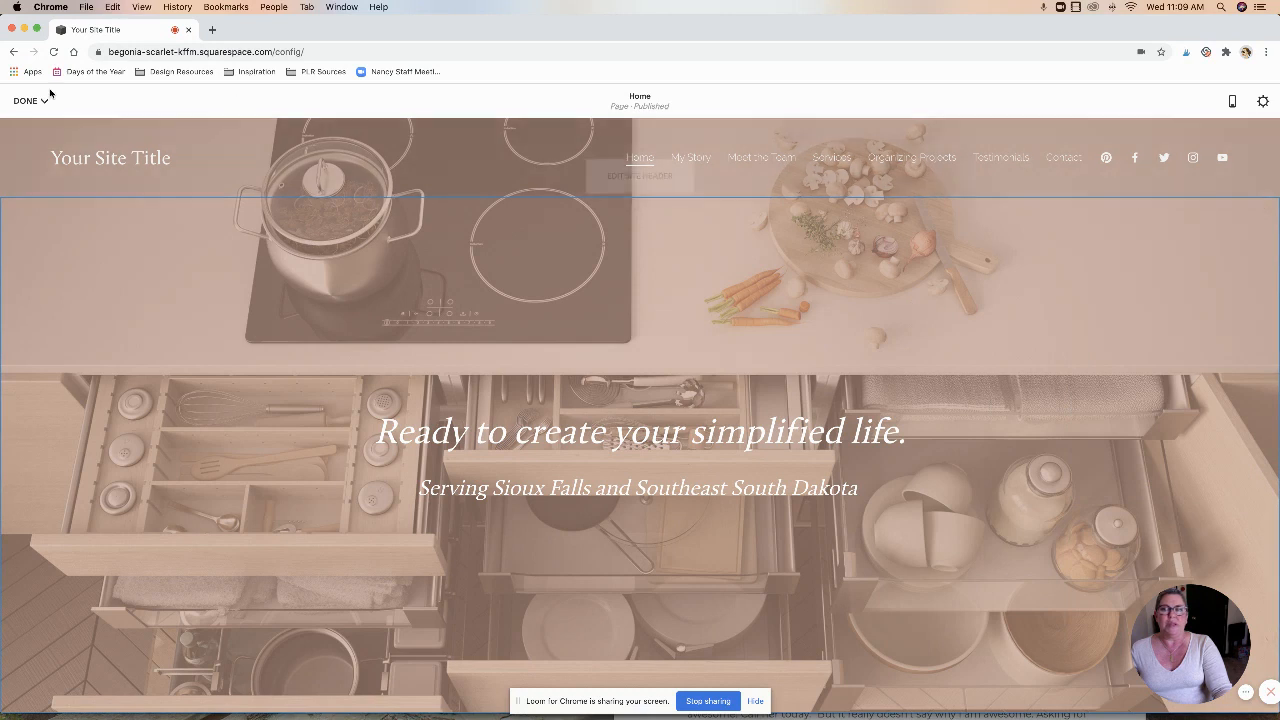
{"action": "left_click", "coordinate": [28, 101]}
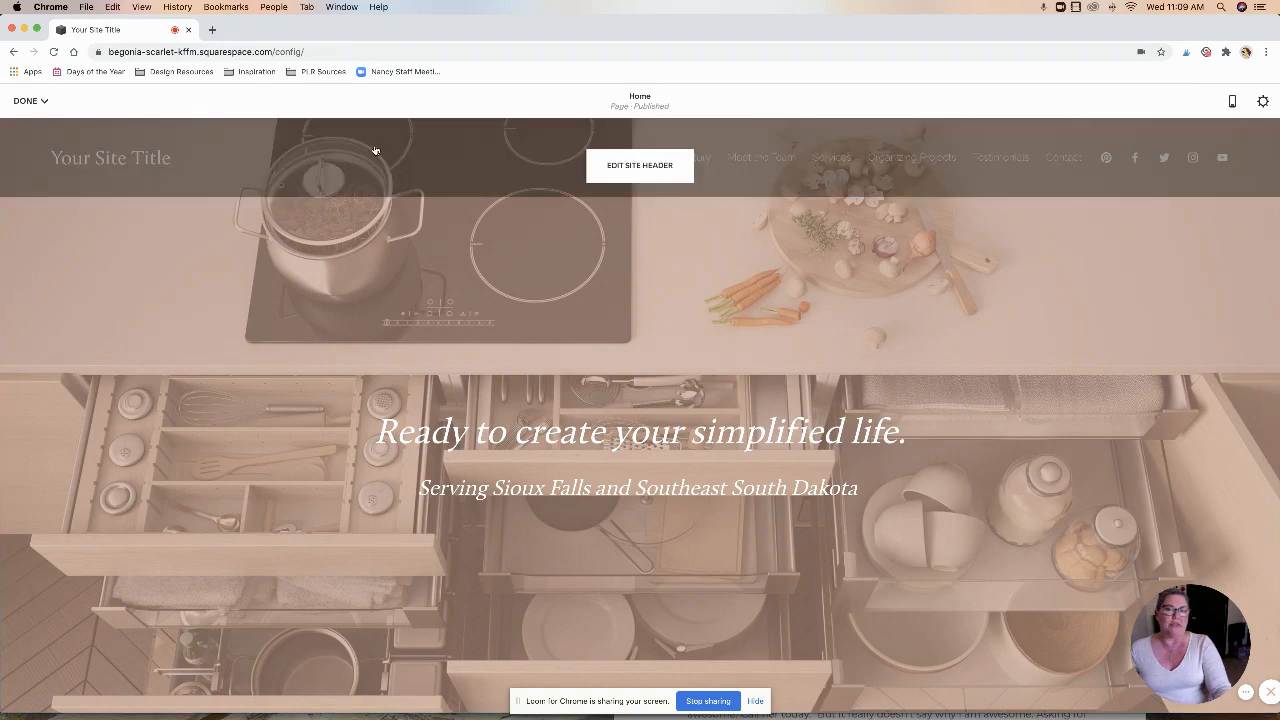
{"action": "scroll", "coordinate": [375, 150], "scroll_direction": "down", "scroll_amount": 10}
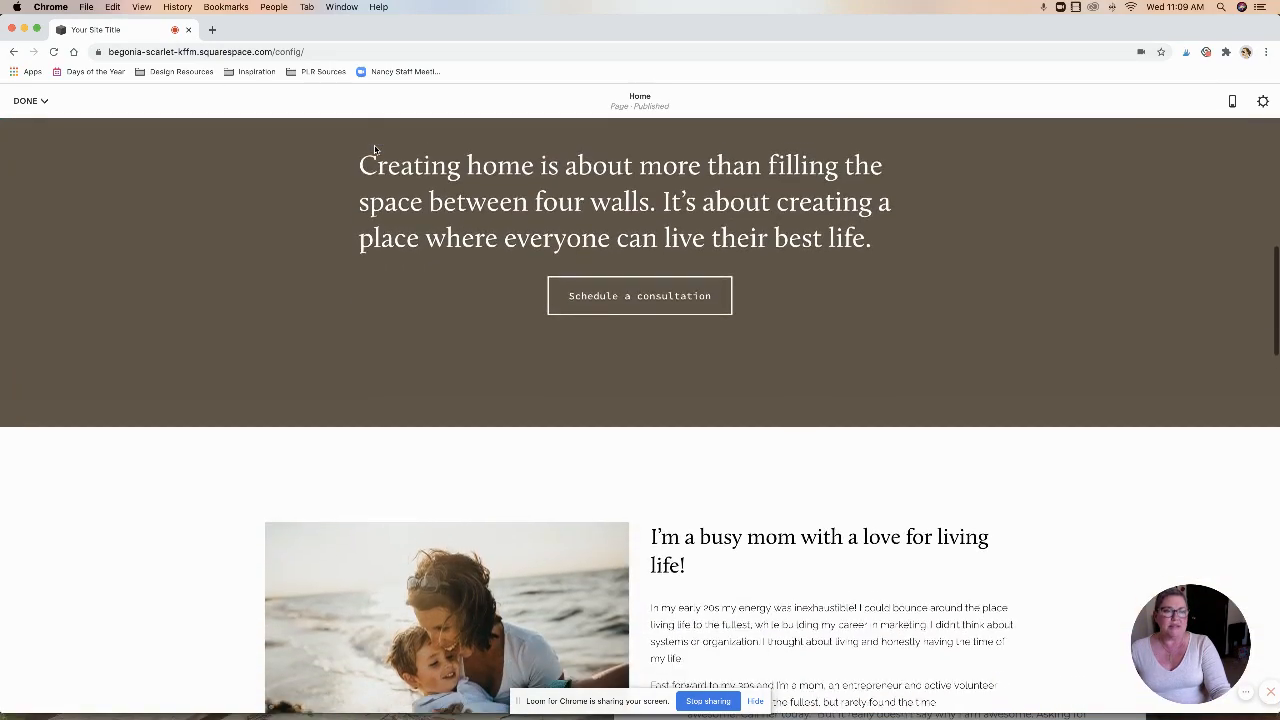
{"action": "scroll", "coordinate": [375, 150], "scroll_direction": "up", "scroll_amount": 10}
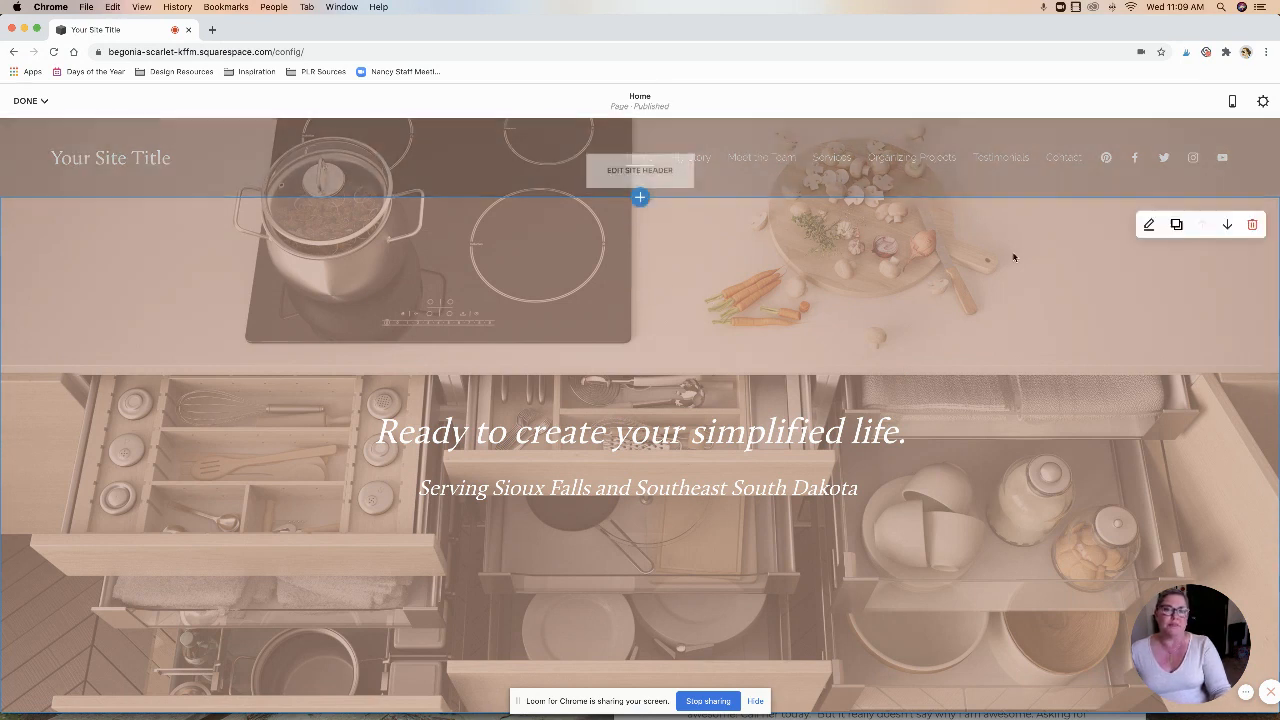
Turn on the site header's fixed position with the Scroll Back style and leave the header settings.
{"action": "mouse_move", "coordinate": [790, 171]}
{"action": "left_click", "coordinate": [633, 166]}
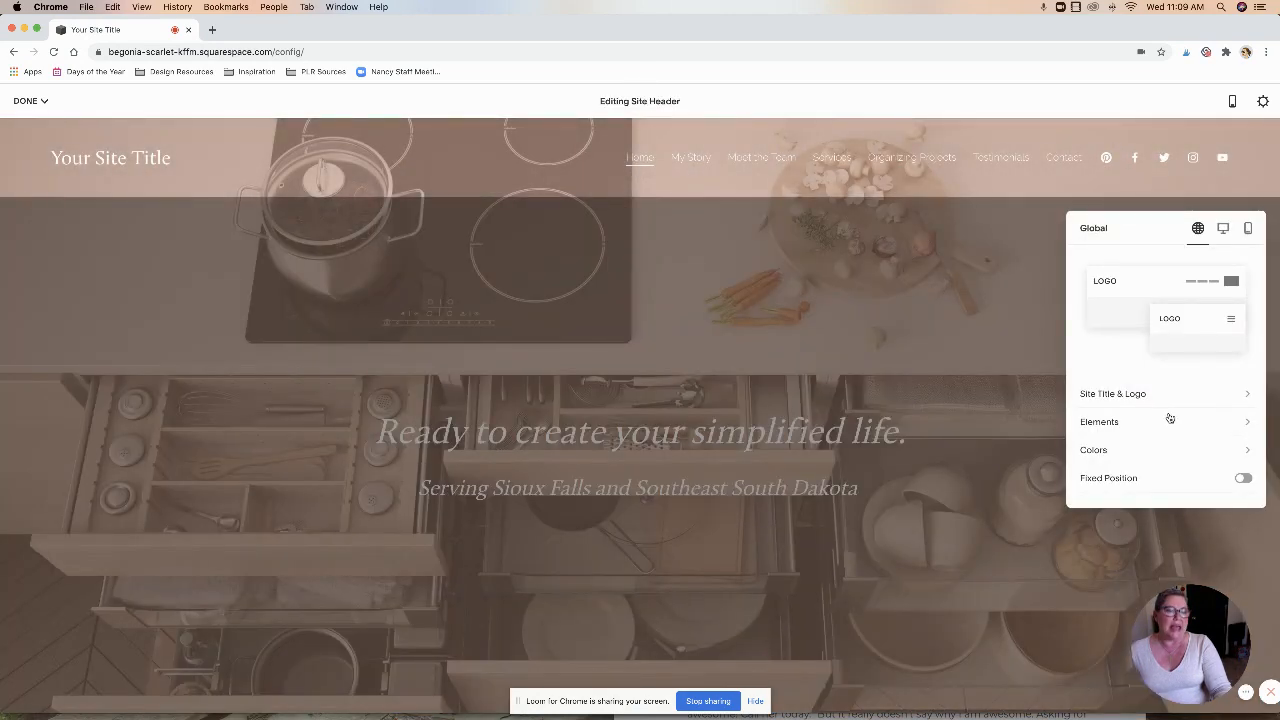
{"action": "scroll", "coordinate": [1108, 404], "scroll_direction": "down", "scroll_amount": 1}
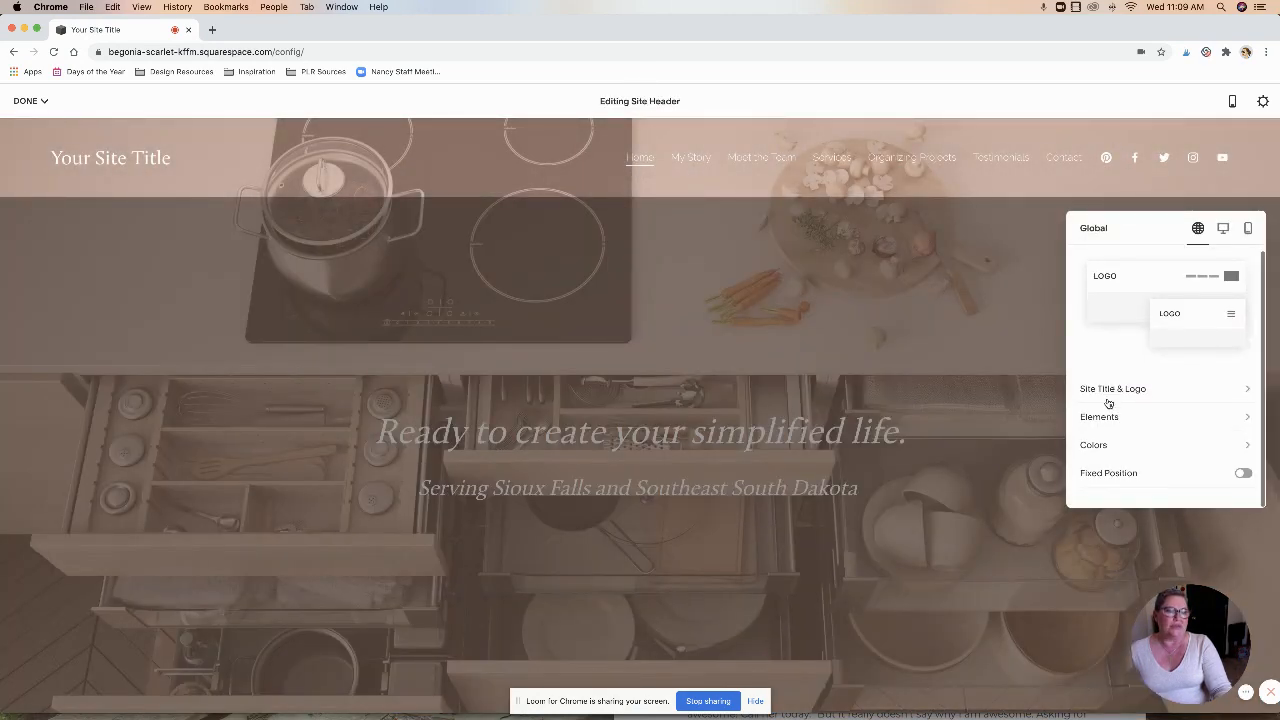
{"action": "left_click", "coordinate": [1245, 474]}
{"action": "scroll", "coordinate": [1151, 446], "scroll_direction": "down", "scroll_amount": 2}
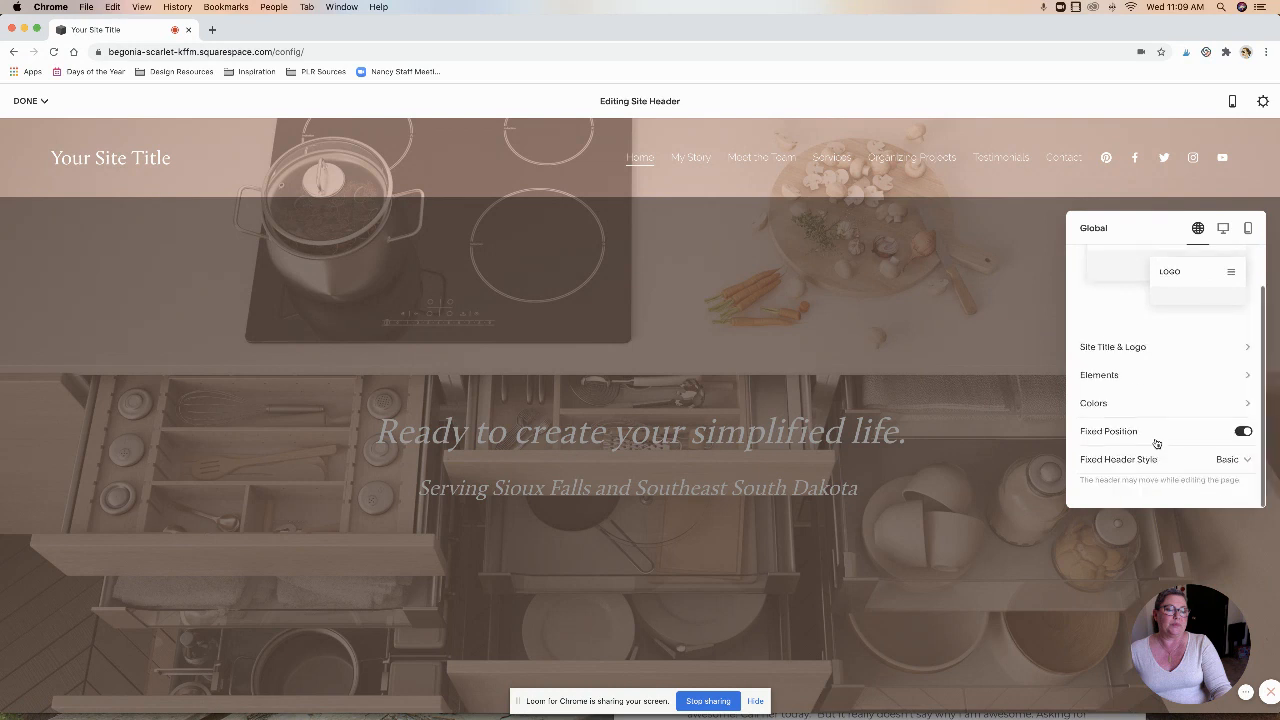
{"action": "left_click", "coordinate": [1221, 460]}
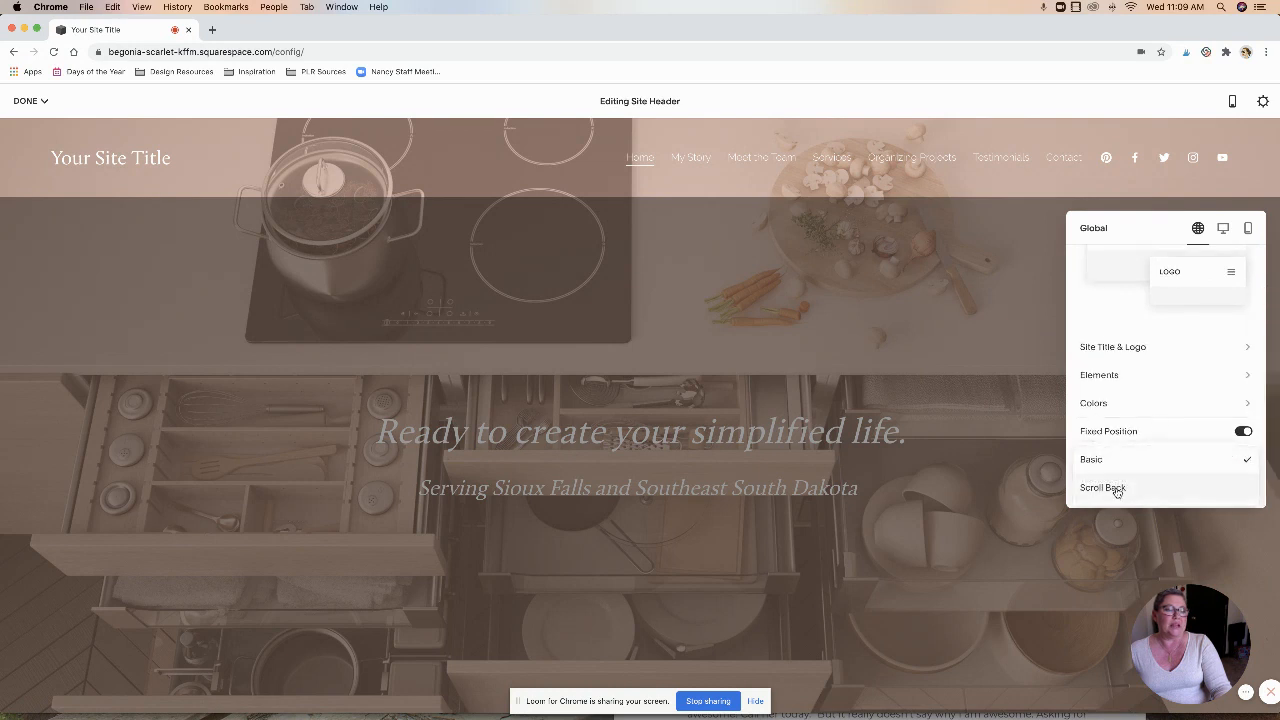
{"action": "left_click", "coordinate": [1114, 489]}
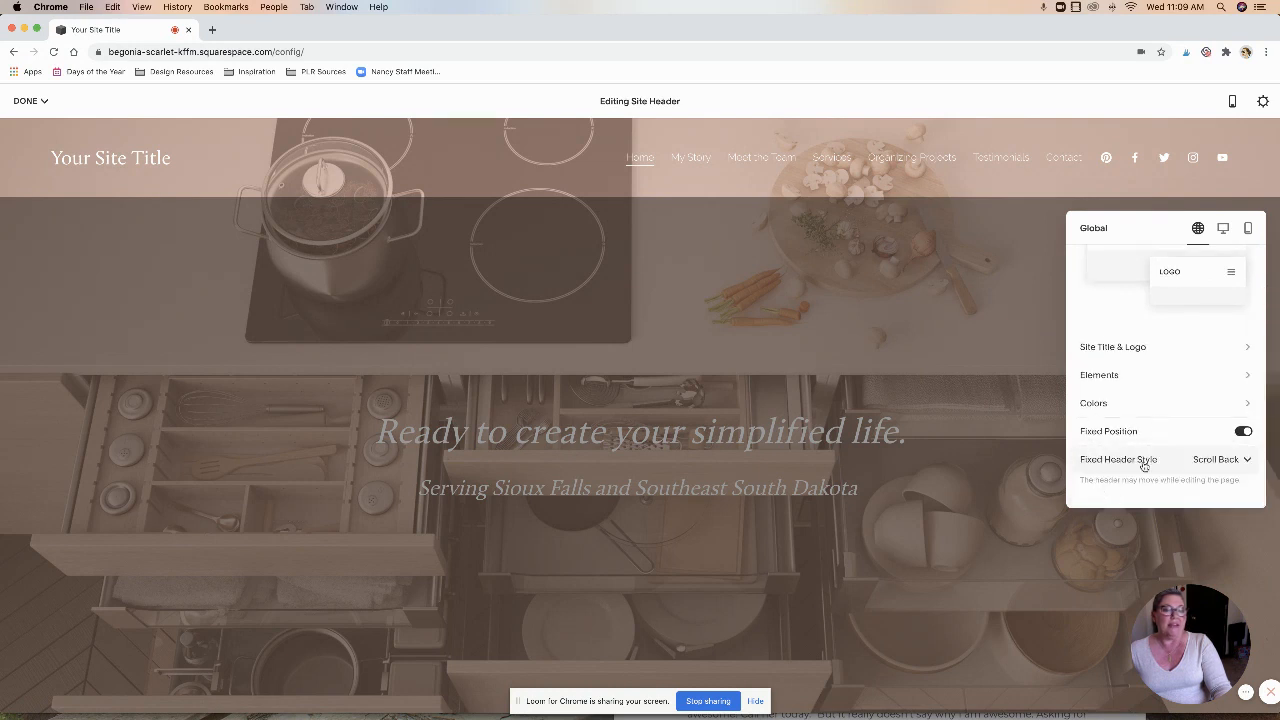
{"action": "left_click", "coordinate": [762, 380]}
Check the fixed header along the Home page, save the changes and exit page editing.
{"action": "scroll", "coordinate": [762, 377], "scroll_direction": "down", "scroll_amount": 10}
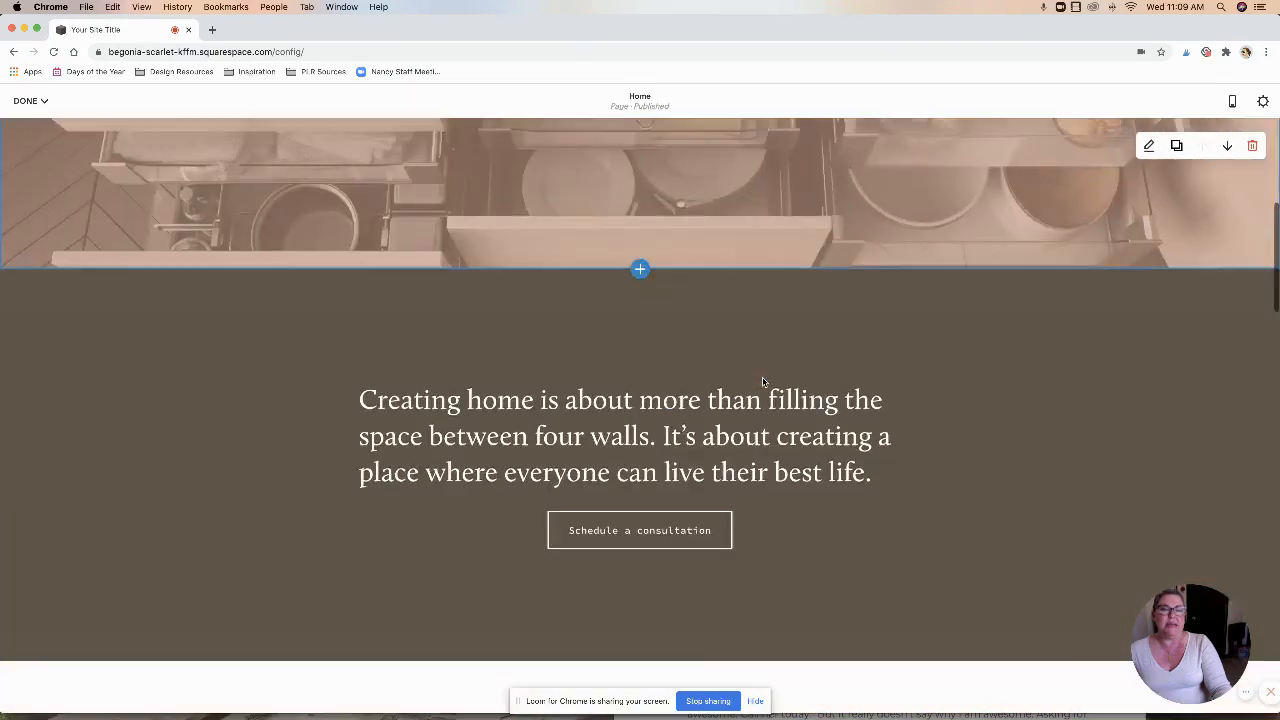
{"action": "scroll", "coordinate": [762, 377], "scroll_direction": "up", "scroll_amount": 10}
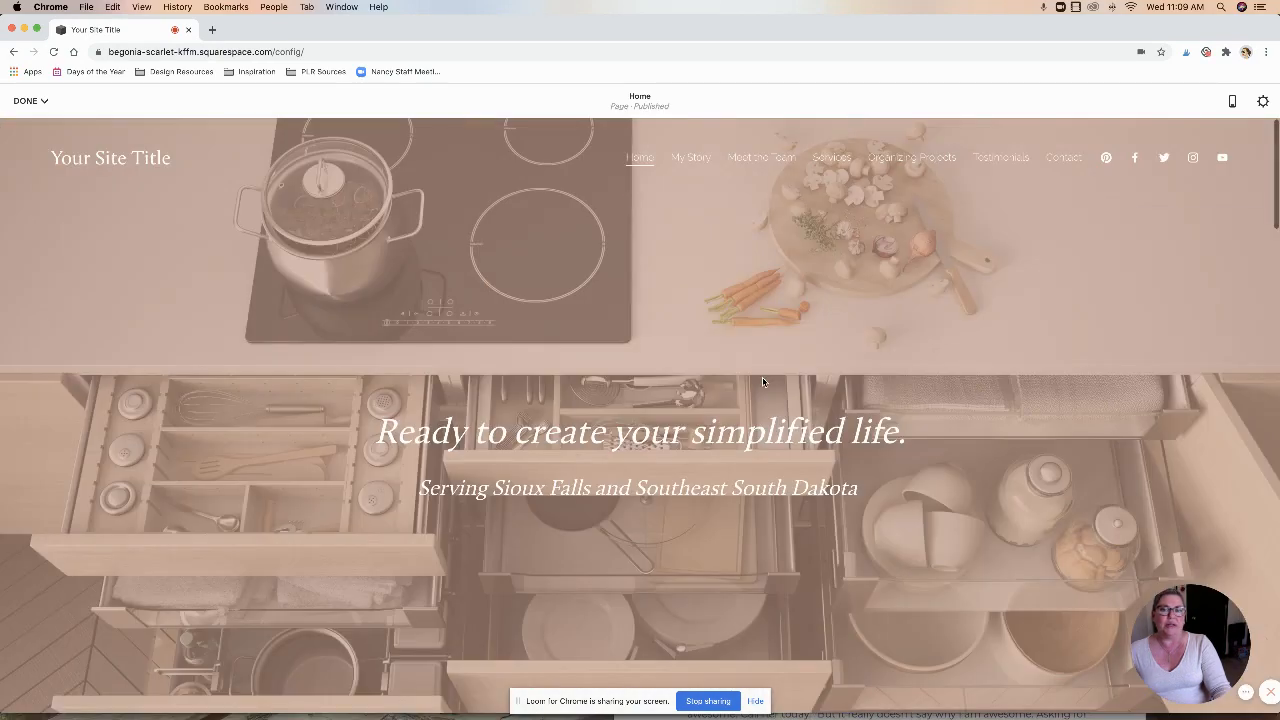
{"action": "left_click", "coordinate": [28, 101]}
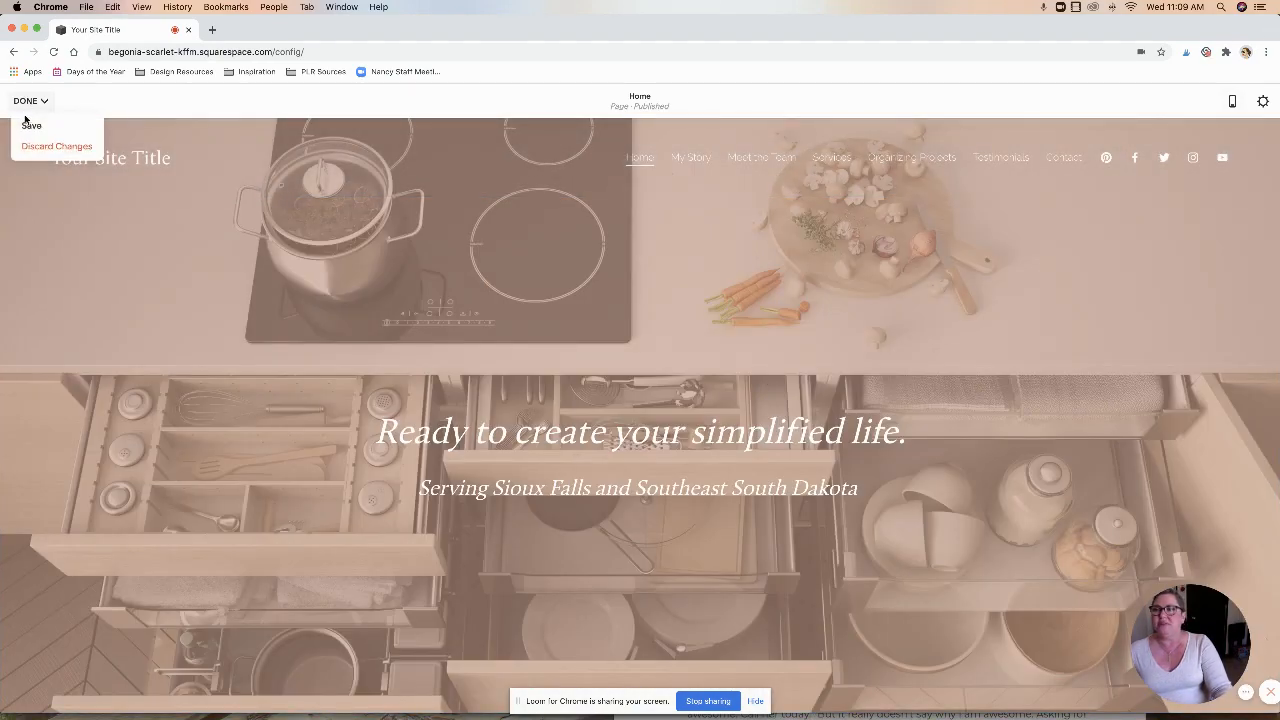
{"action": "left_click", "coordinate": [38, 138]}
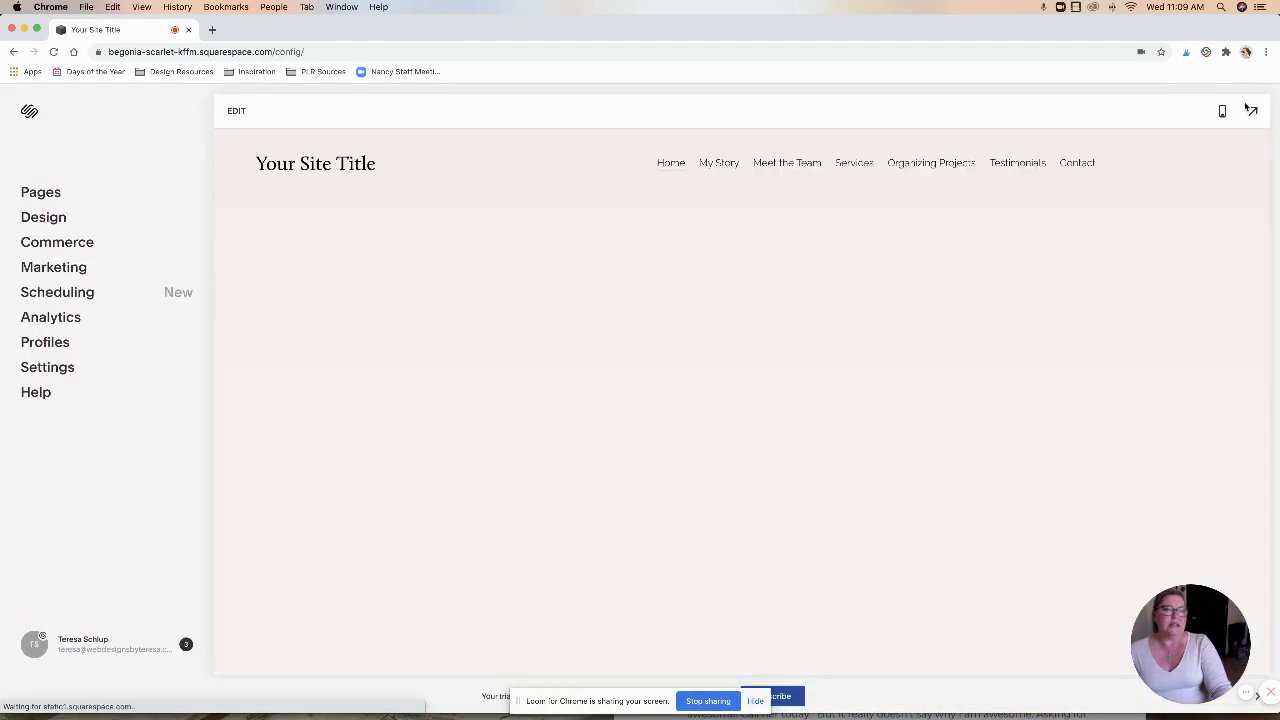
Preview the site full screen, examine how the header behaves while scrolling the Home page both ways, and close the preview.
{"action": "left_click", "coordinate": [1251, 110]}
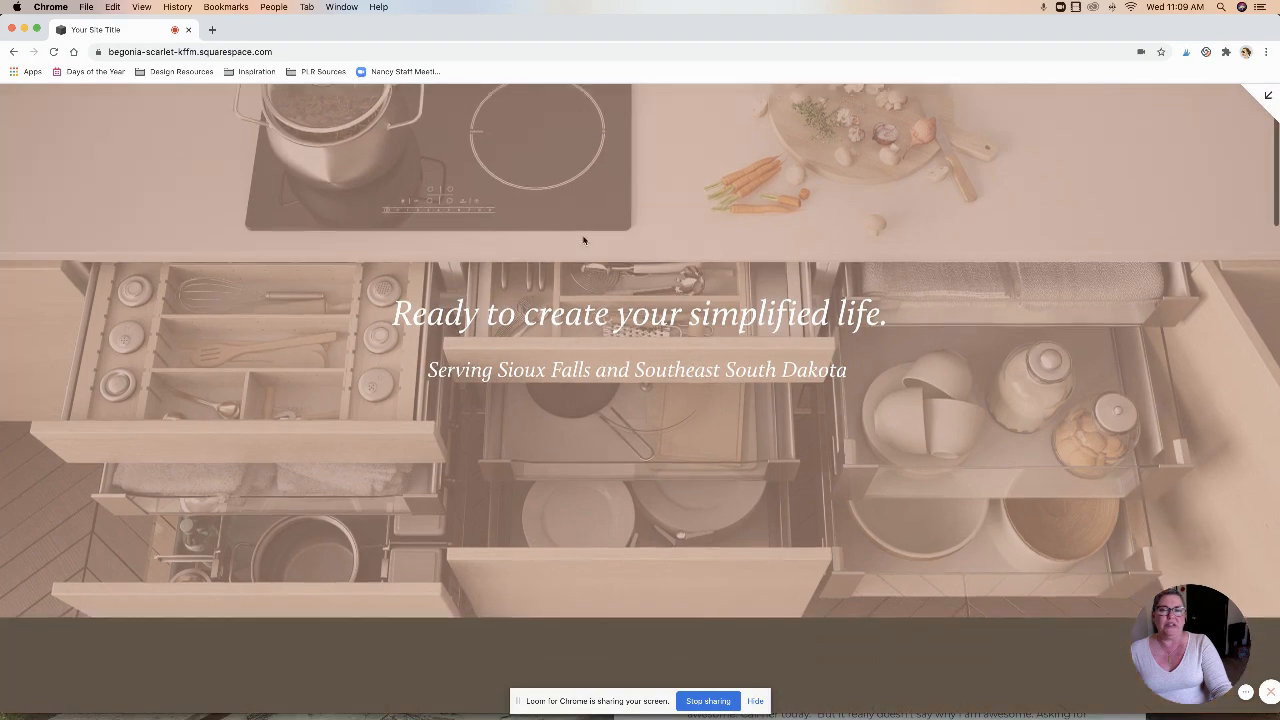
{"action": "scroll", "coordinate": [584, 240], "scroll_direction": "down", "scroll_amount": 10}
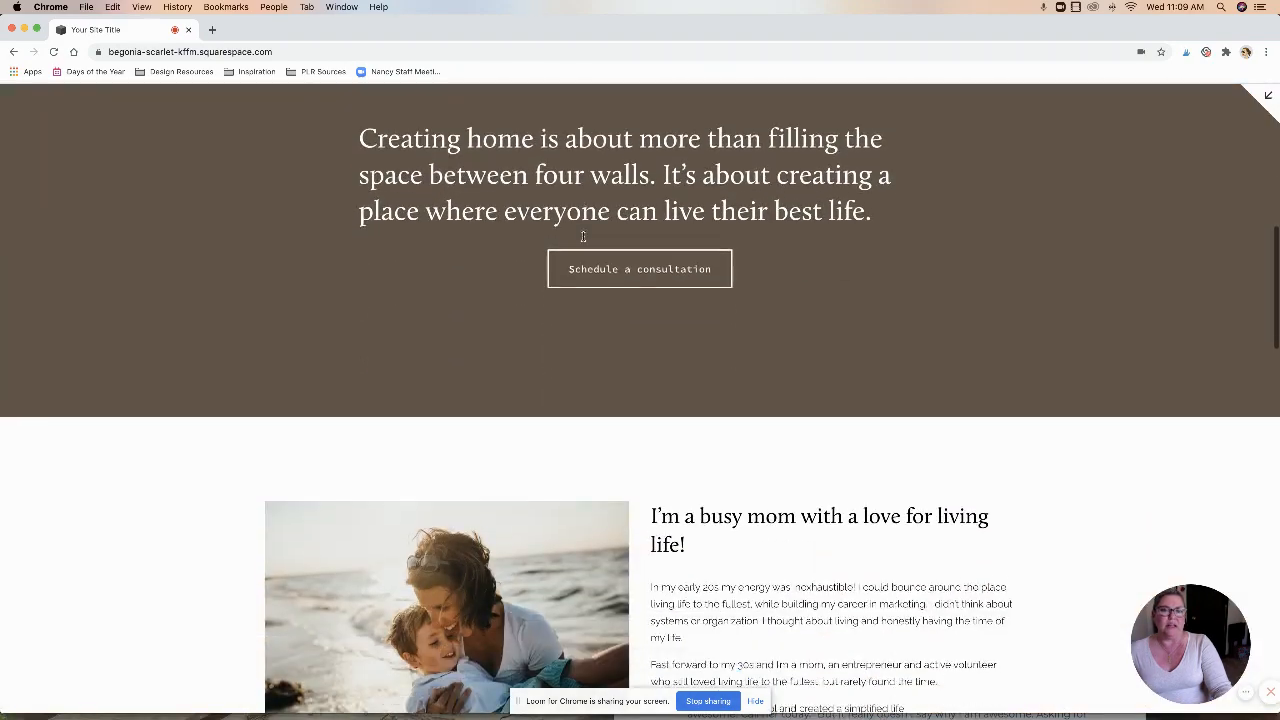
{"action": "scroll", "coordinate": [584, 238], "scroll_direction": "down", "scroll_amount": 5}
{"action": "scroll", "coordinate": [584, 238], "scroll_direction": "up", "scroll_amount": 4}
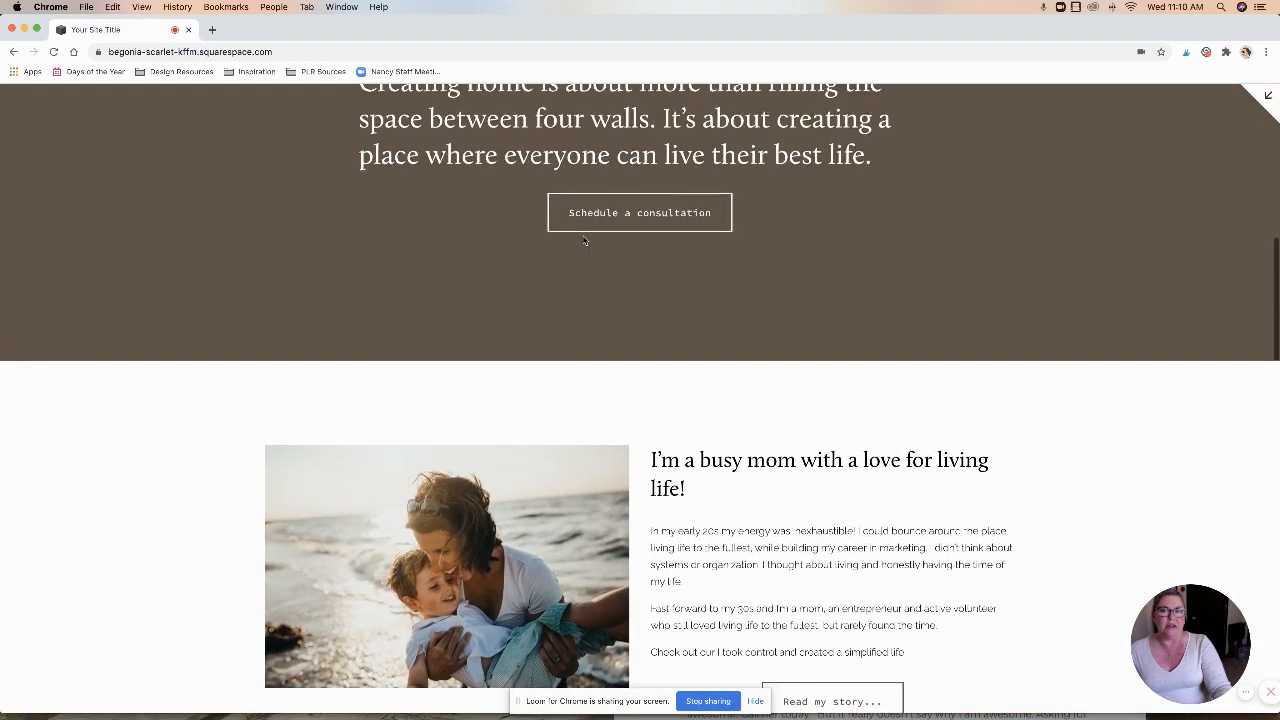
{"action": "scroll", "coordinate": [584, 240], "scroll_direction": "up", "scroll_amount": 7}
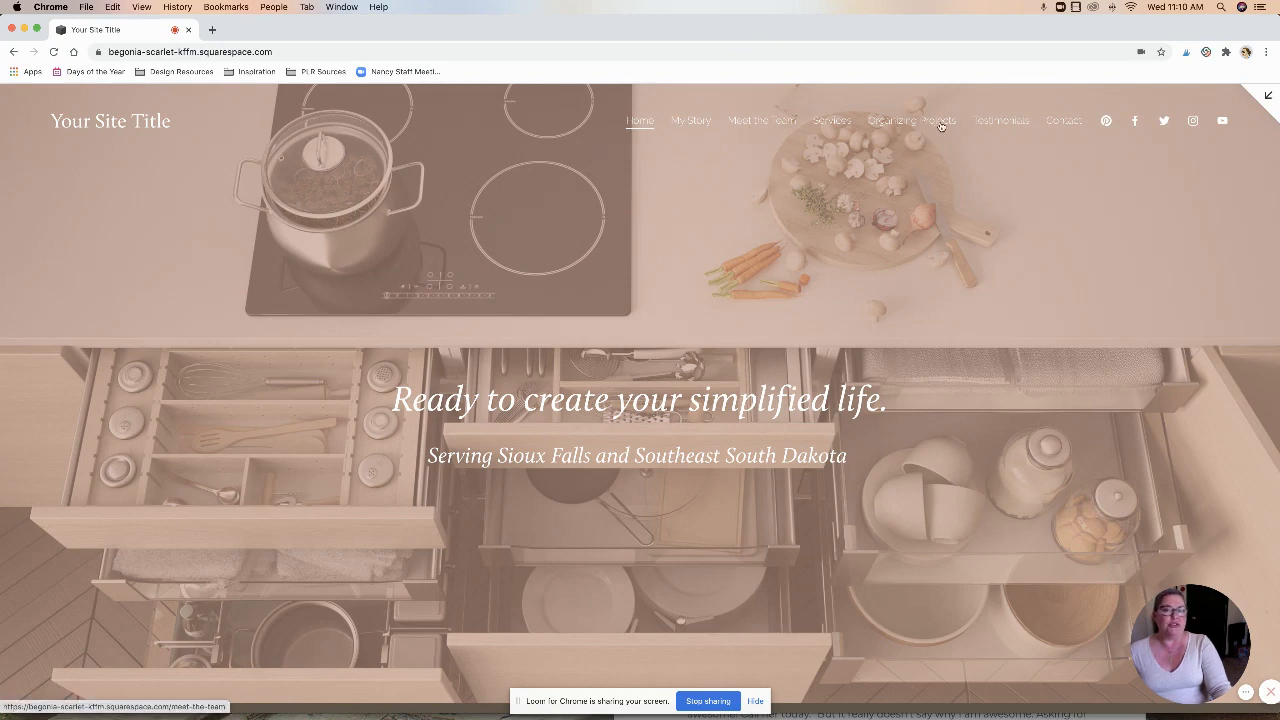
{"action": "scroll", "coordinate": [759, 342], "scroll_direction": "down", "scroll_amount": 7}
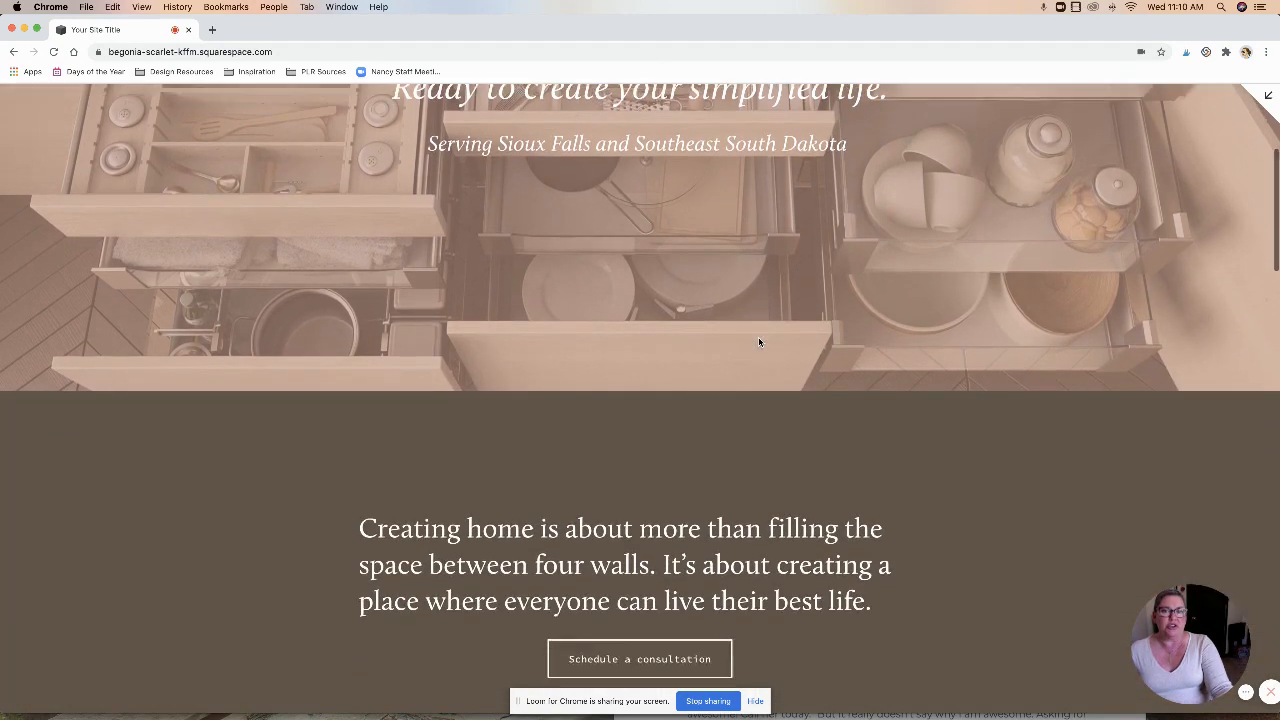
{"action": "scroll", "coordinate": [759, 342], "scroll_direction": "down", "scroll_amount": 3}
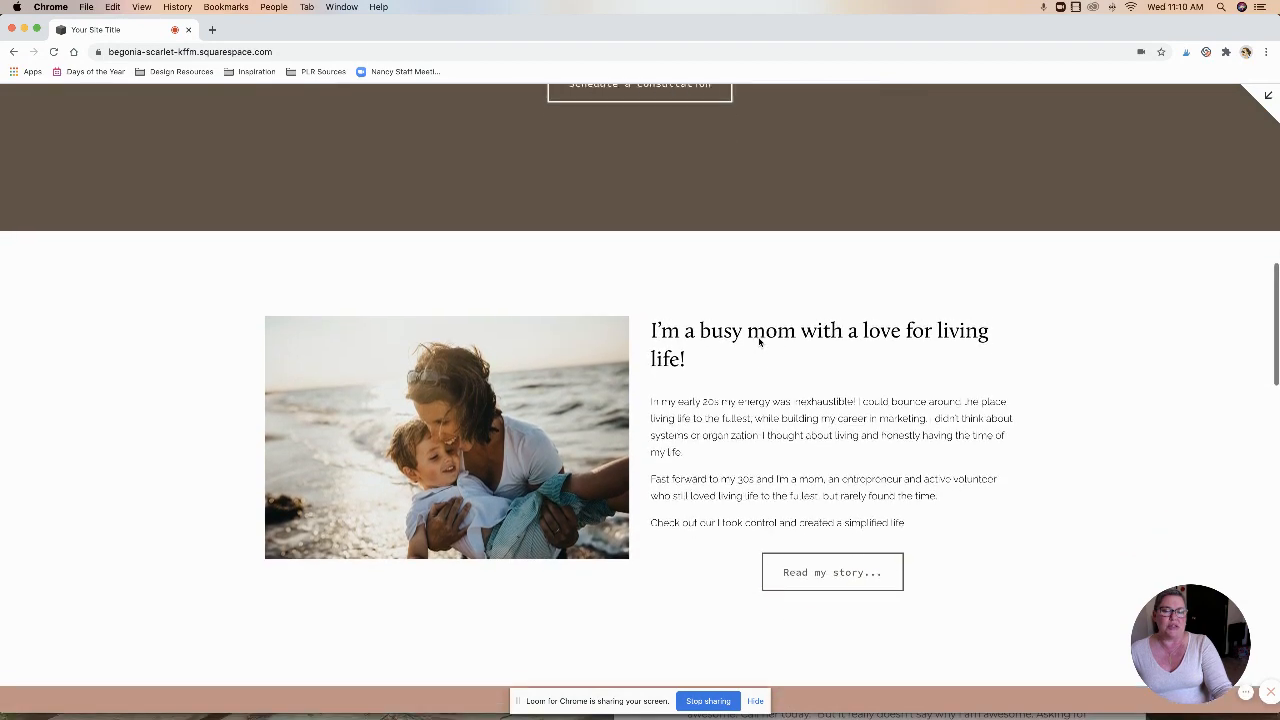
{"action": "scroll", "coordinate": [759, 342], "scroll_direction": "up", "scroll_amount": 3}
{"action": "scroll", "coordinate": [759, 342], "scroll_direction": "up", "scroll_amount": 2}
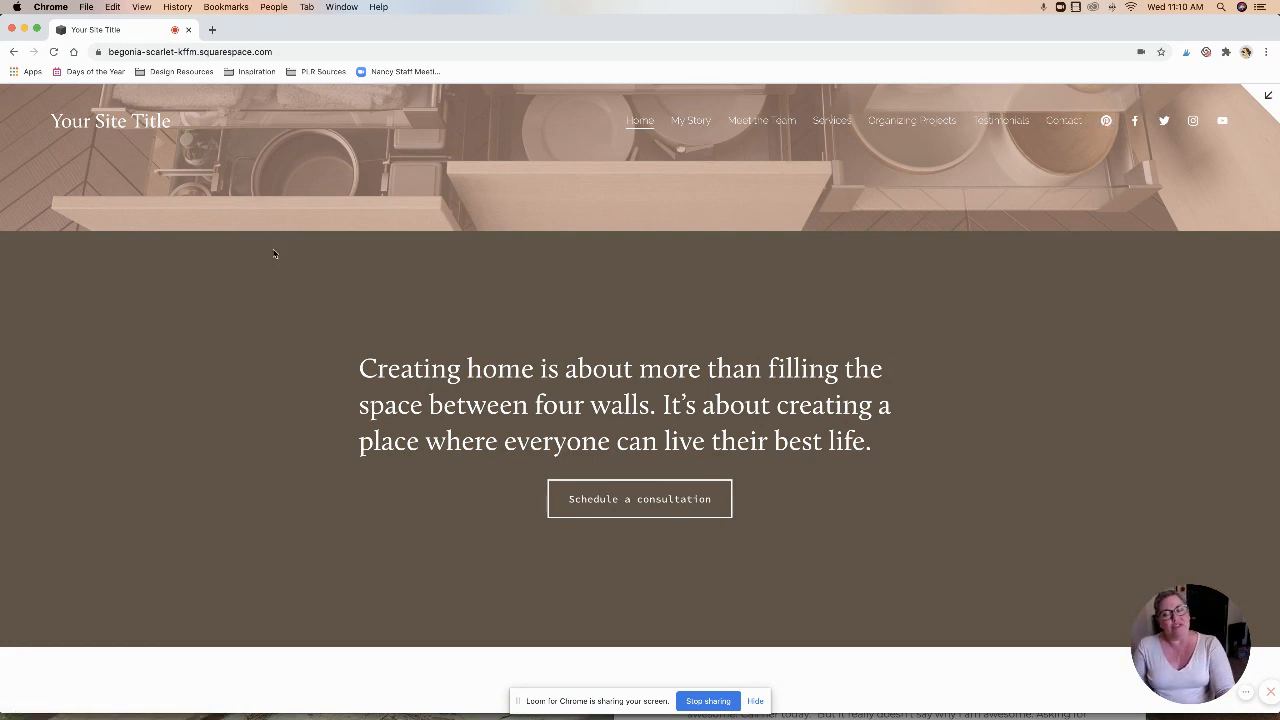
{"action": "scroll", "coordinate": [273, 253], "scroll_direction": "up", "scroll_amount": 5}
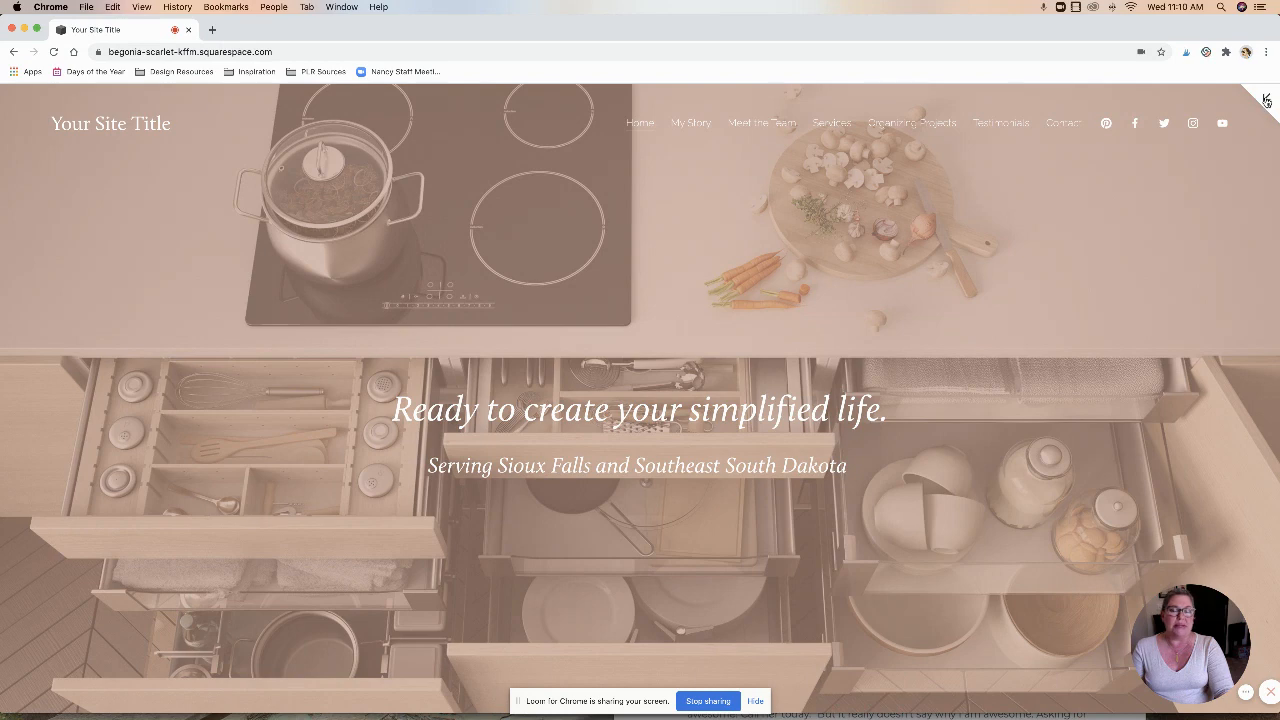
{"action": "left_click", "coordinate": [1266, 100]}
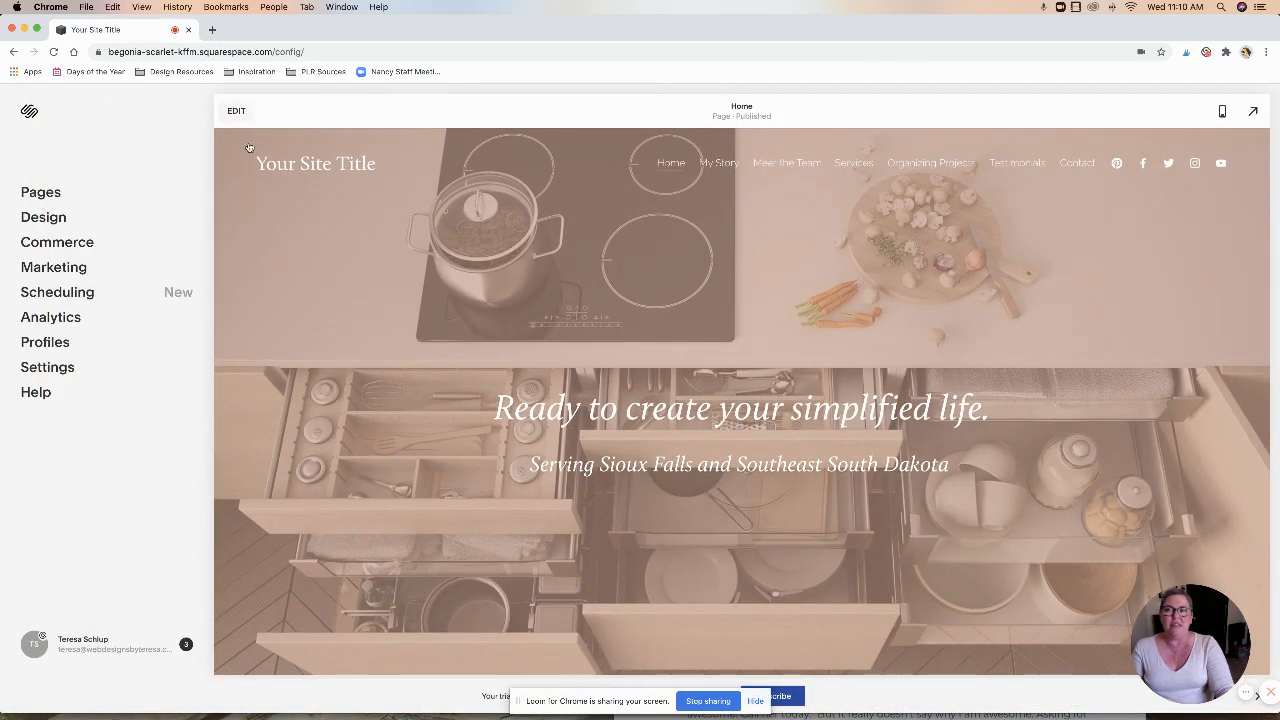
Reopen the Home page's site header for editing and review its global, desktop and mobile settings.
{"action": "left_click", "coordinate": [234, 114]}
{"action": "mouse_move", "coordinate": [843, 185]}
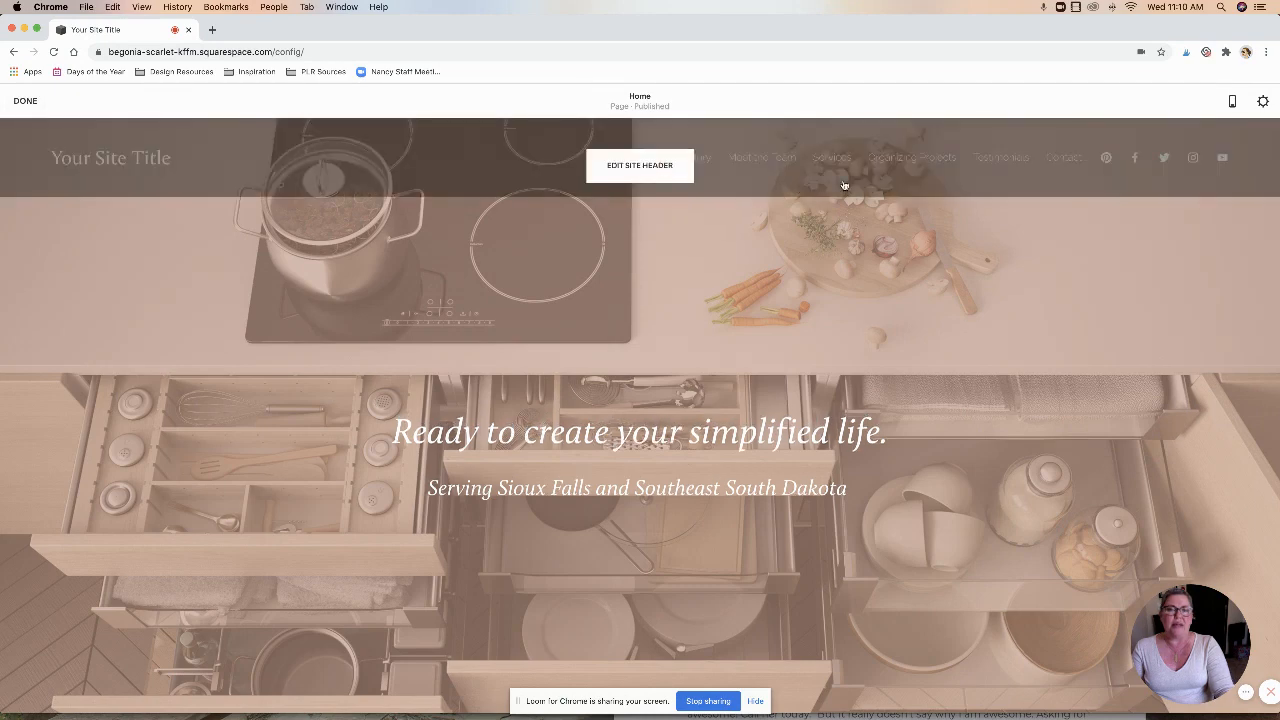
{"action": "left_click", "coordinate": [657, 167]}
{"action": "scroll", "coordinate": [1151, 424], "scroll_direction": "down", "scroll_amount": 2}
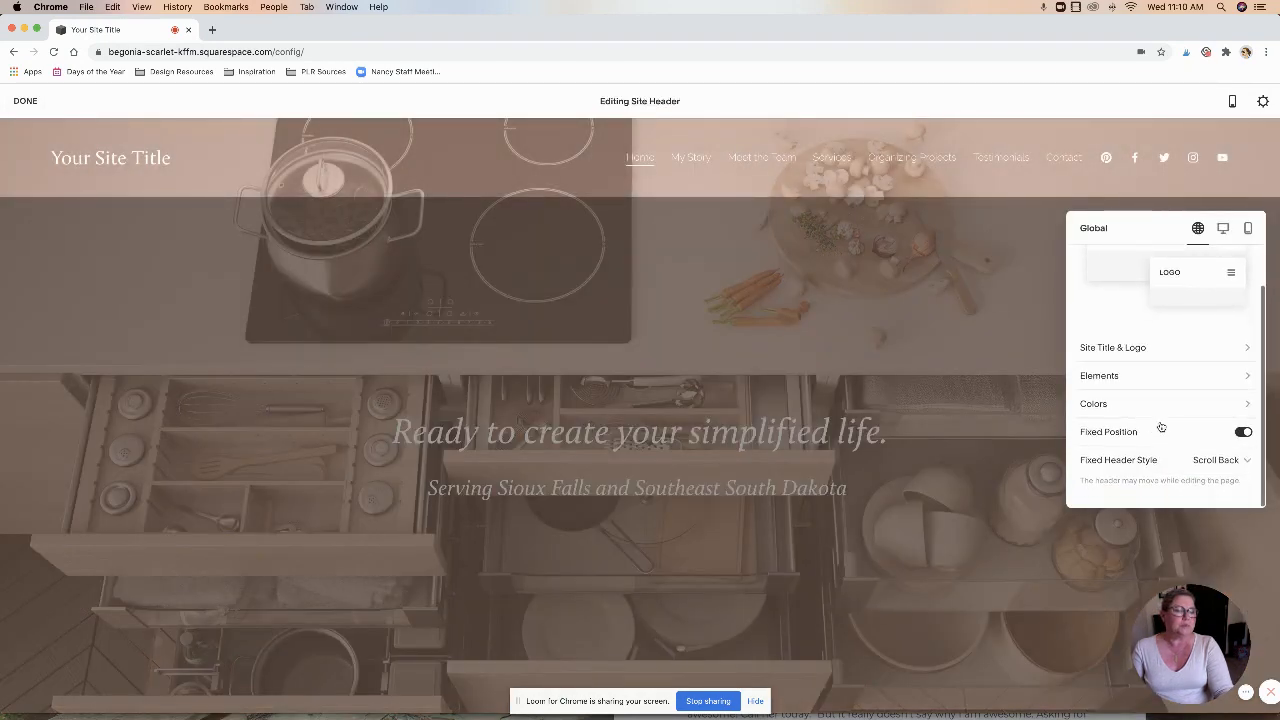
{"action": "scroll", "coordinate": [1100, 384], "scroll_direction": "up", "scroll_amount": 2}
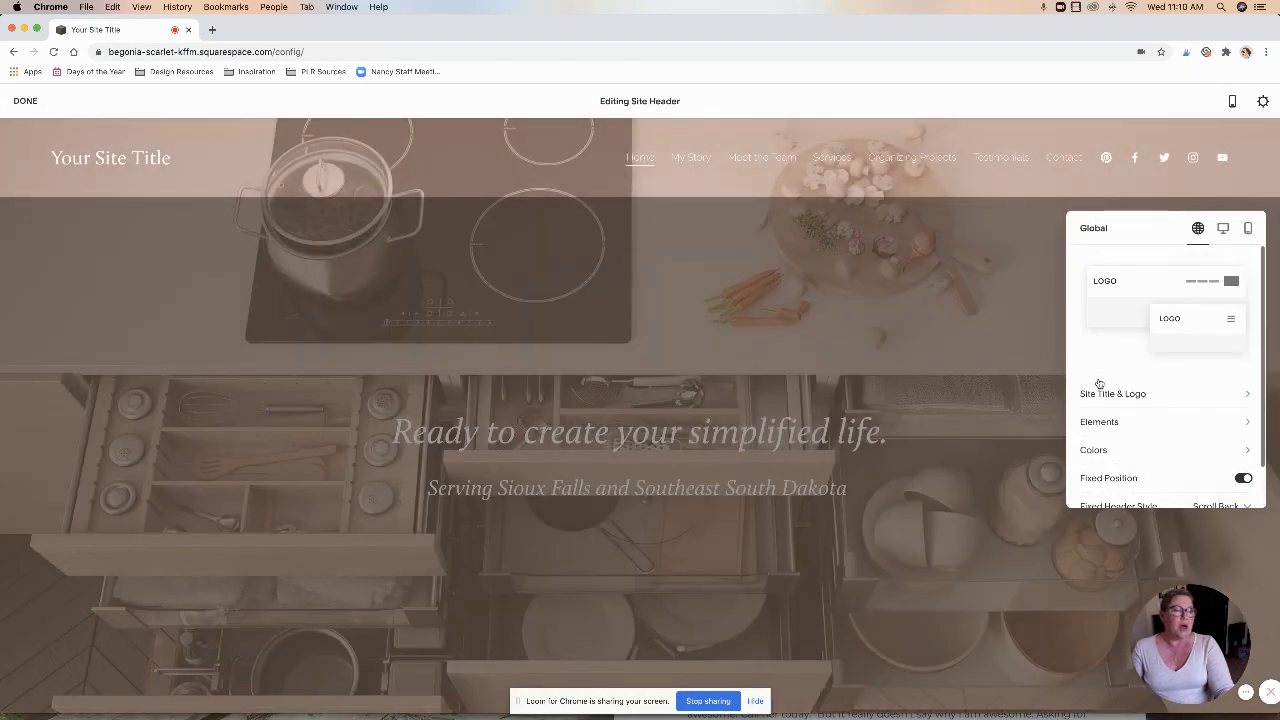
{"action": "left_click", "coordinate": [1223, 229]}
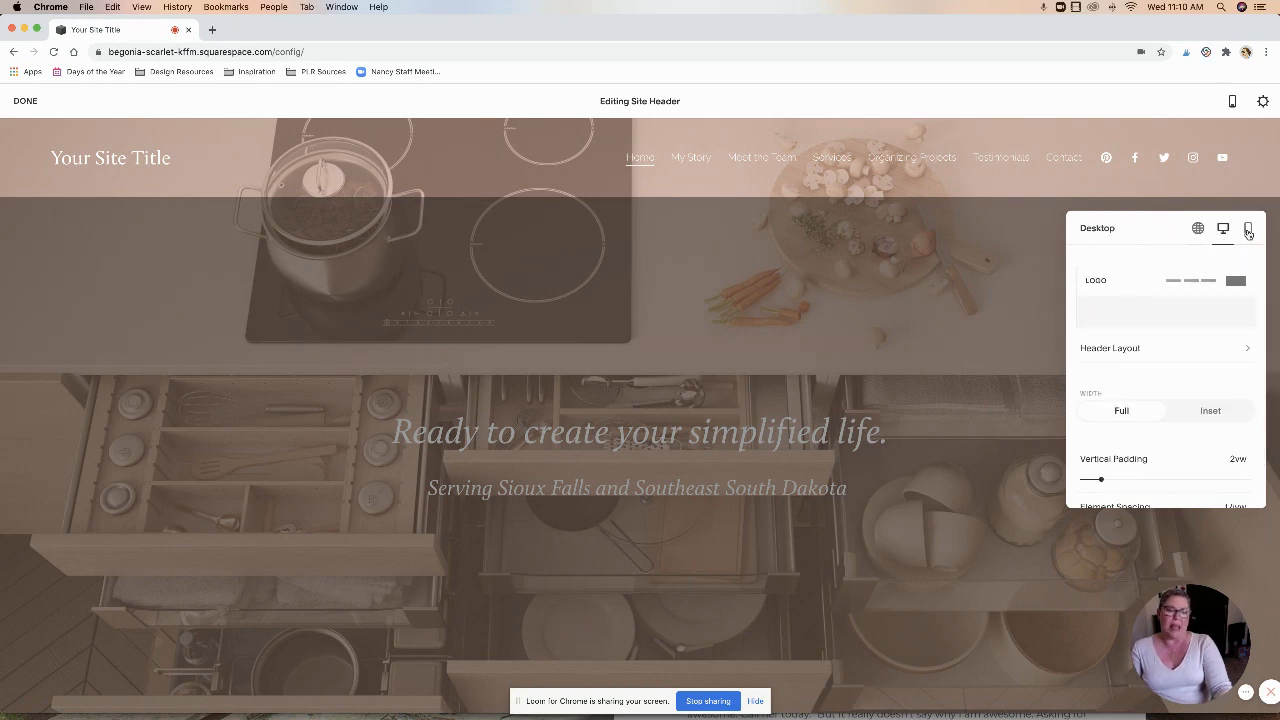
{"action": "left_click", "coordinate": [1248, 230]}
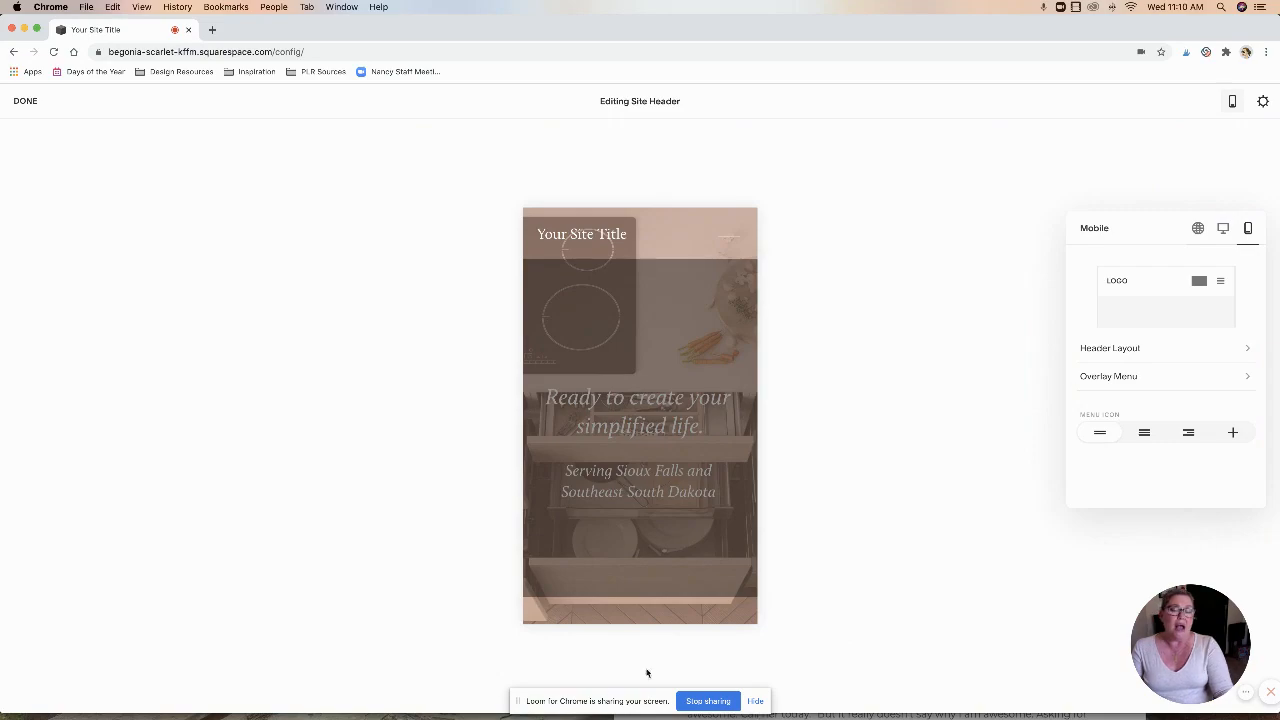